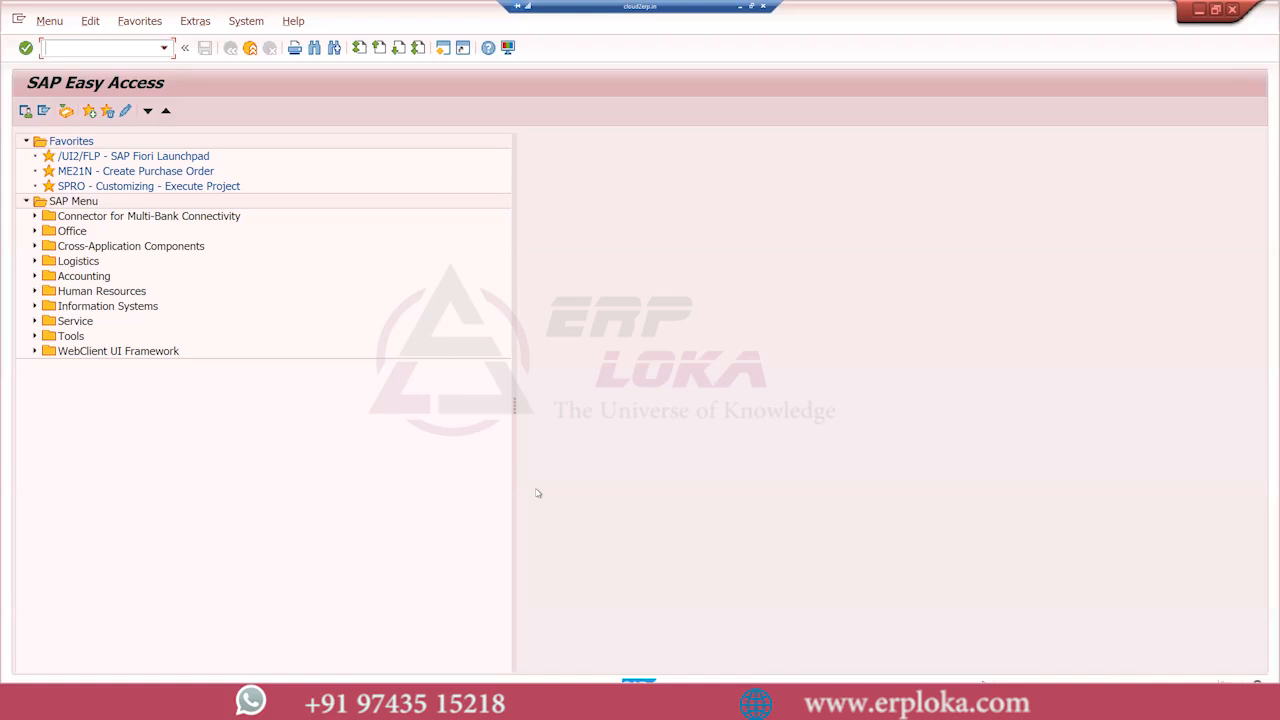
# Open transaction ME23N and view the item changes of the displayed purchase order
pyautogui.click(68, 48)
pyautogui.write('me23n')
pyautogui.press('Return')
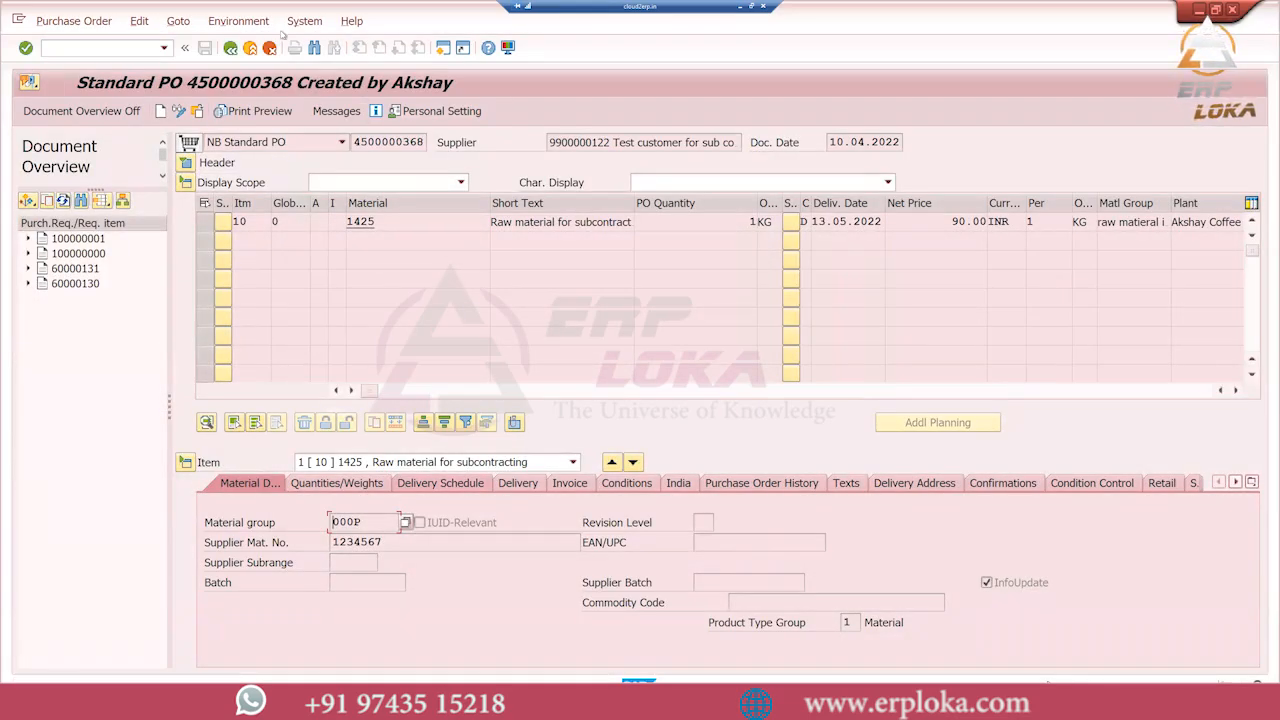
pyautogui.click(238, 20)
pyautogui.click(235, 57)
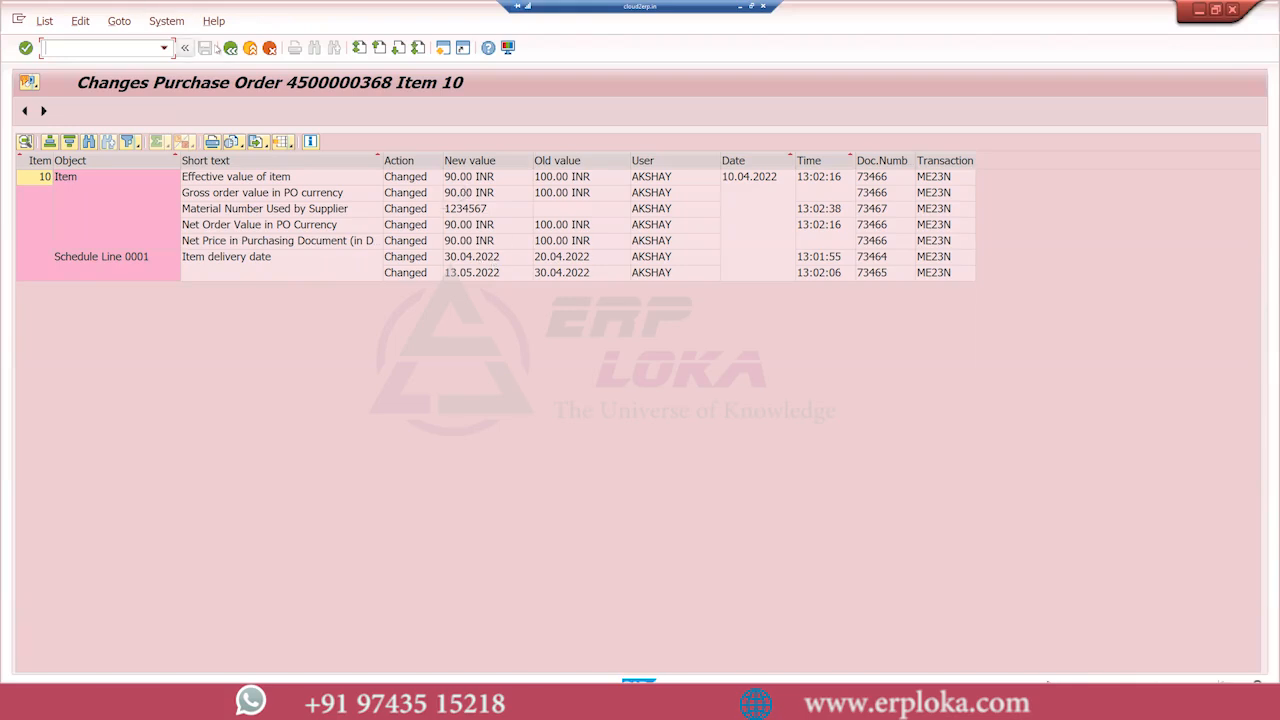
pyautogui.click(230, 48)
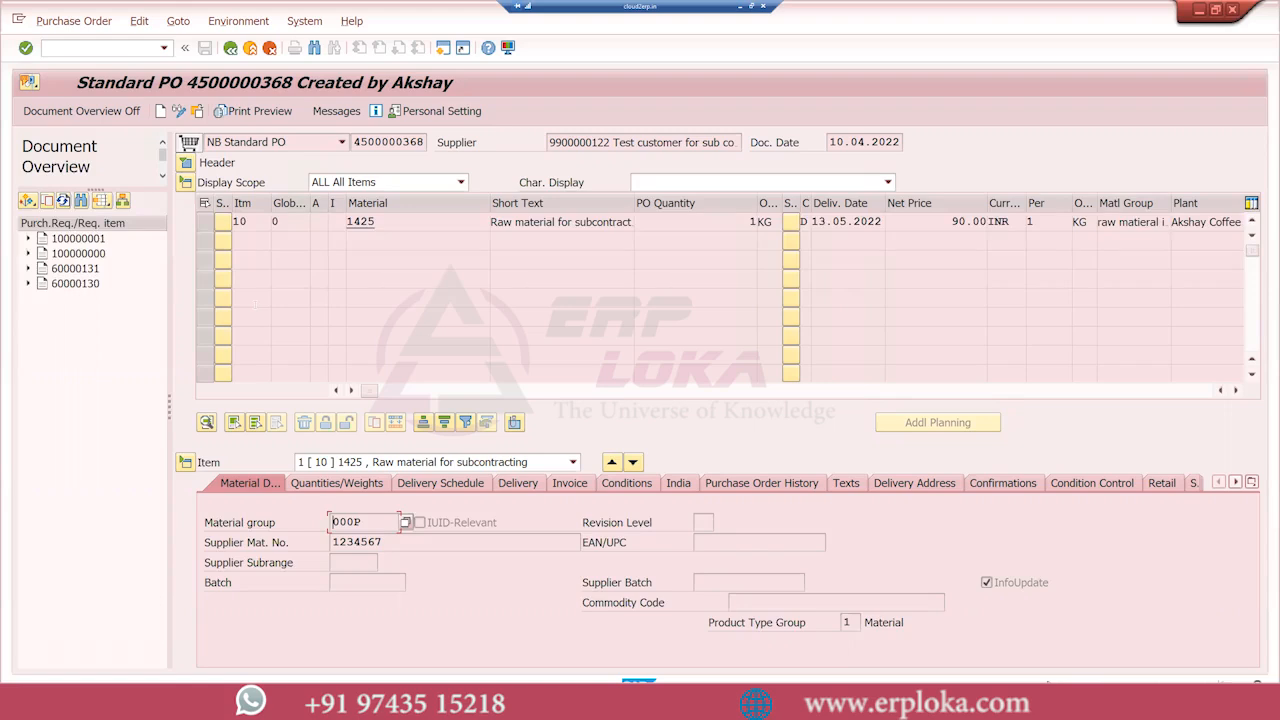
# Leave the purchase order display and open transaction ME2N
pyautogui.hotkey('alt', 'Tab')
pyautogui.hotkey('alt', 'Tab')
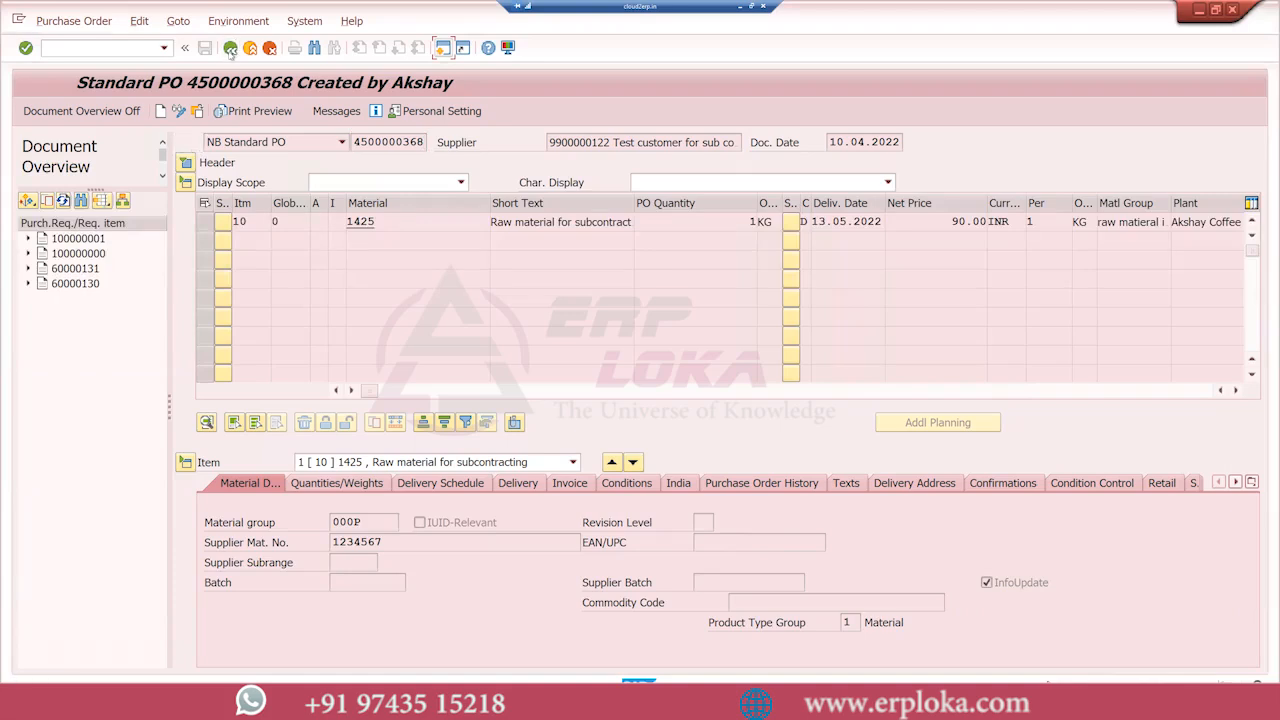
pyautogui.click(230, 48)
pyautogui.write('me2n')
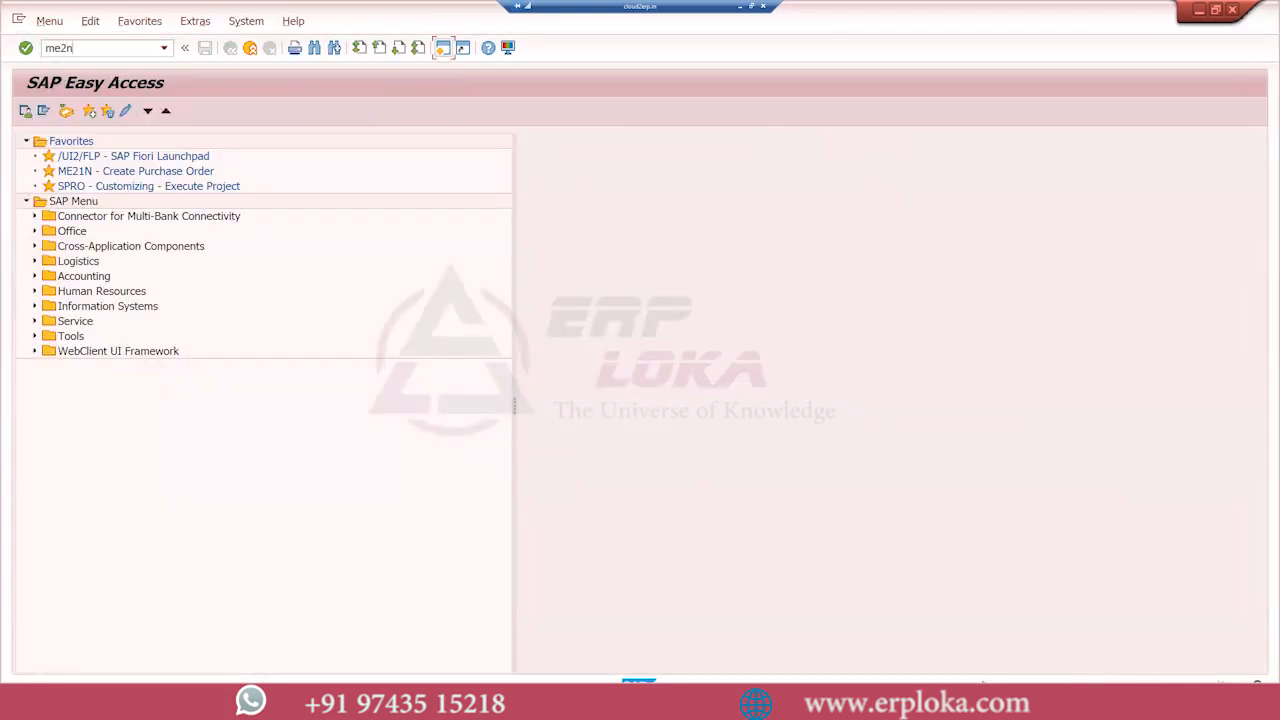
pyautogui.press('Return')
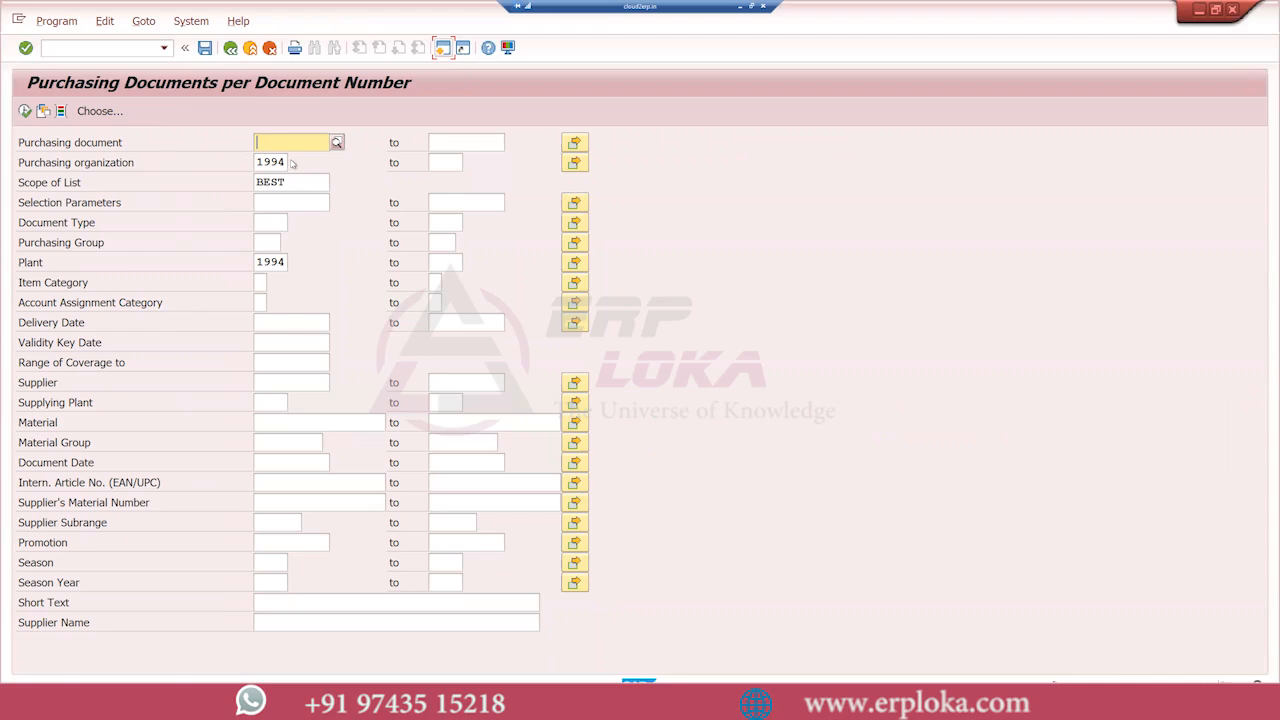
# Clear the purchasing organization, set plant 1994 and scope of list ALV, and run the purchasing document list
pyautogui.moveTo(287, 164); pyautogui.dragTo(256, 183)
pyautogui.press('BackSpace')
pyautogui.press('BackSpace')
pyautogui.moveTo(287, 262); pyautogui.dragTo(256, 262)
pyautogui.press('BackSpace')
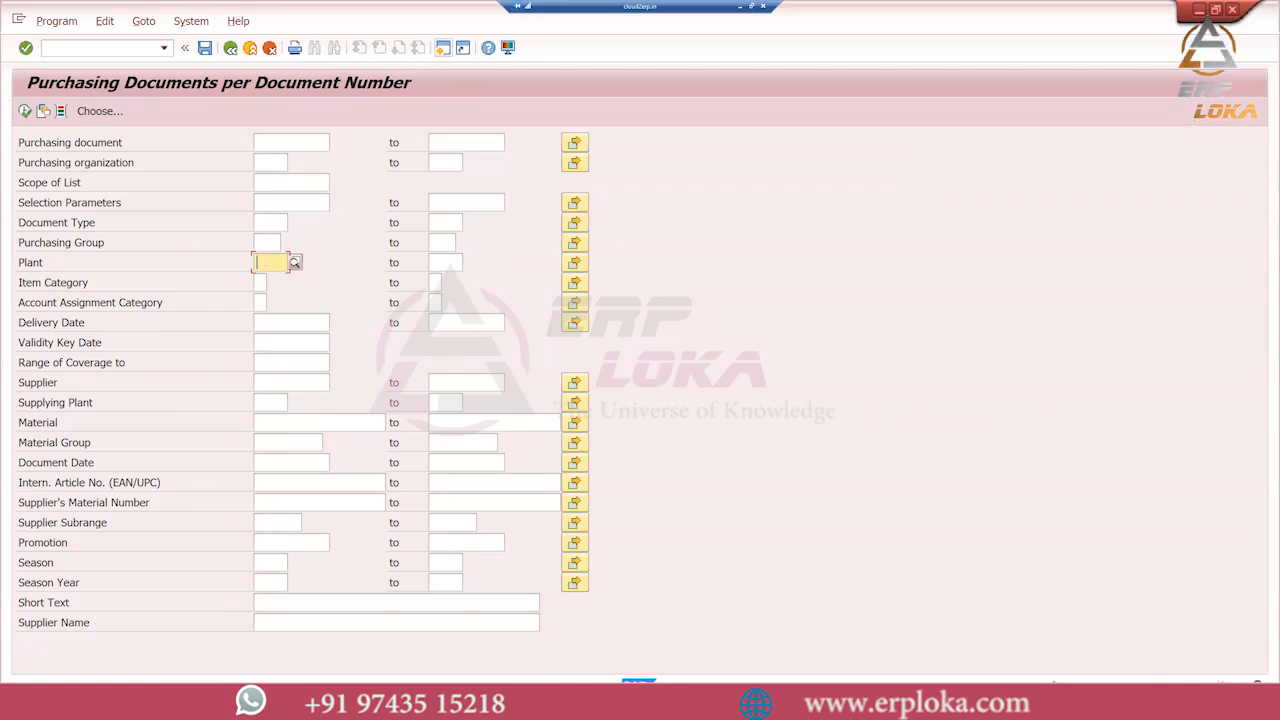
pyautogui.write('1994')
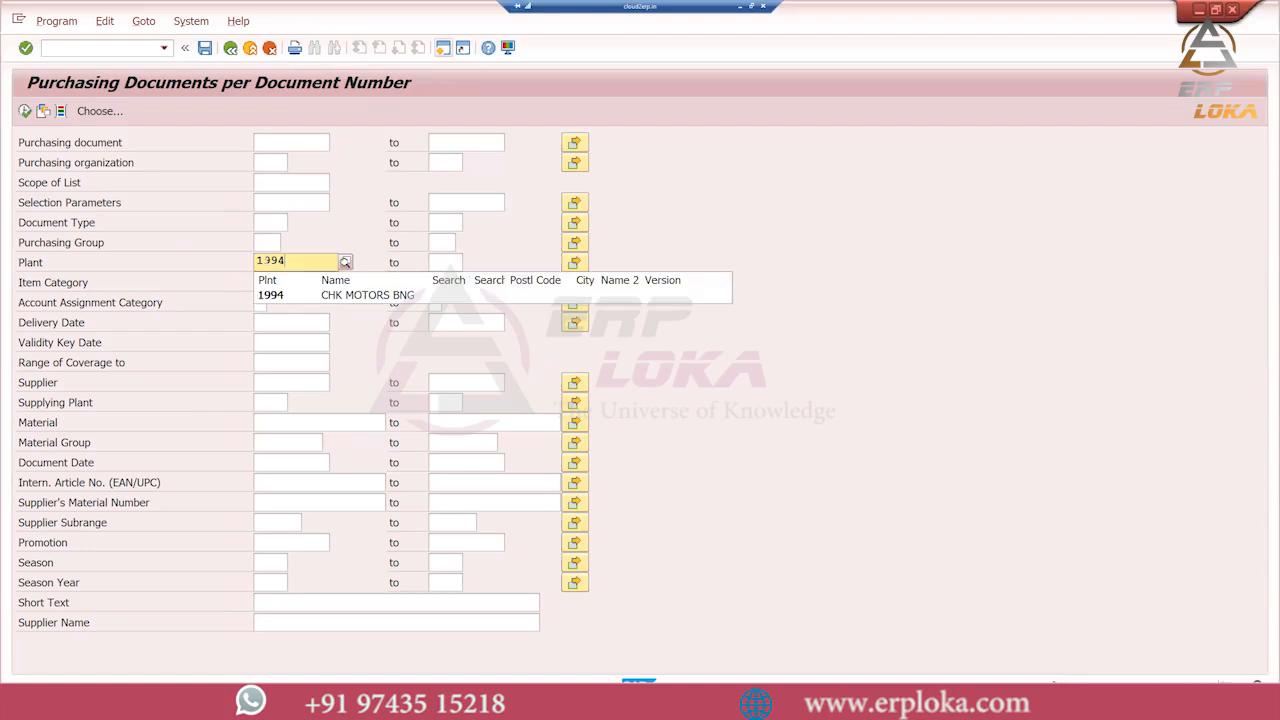
pyautogui.click(270, 295)
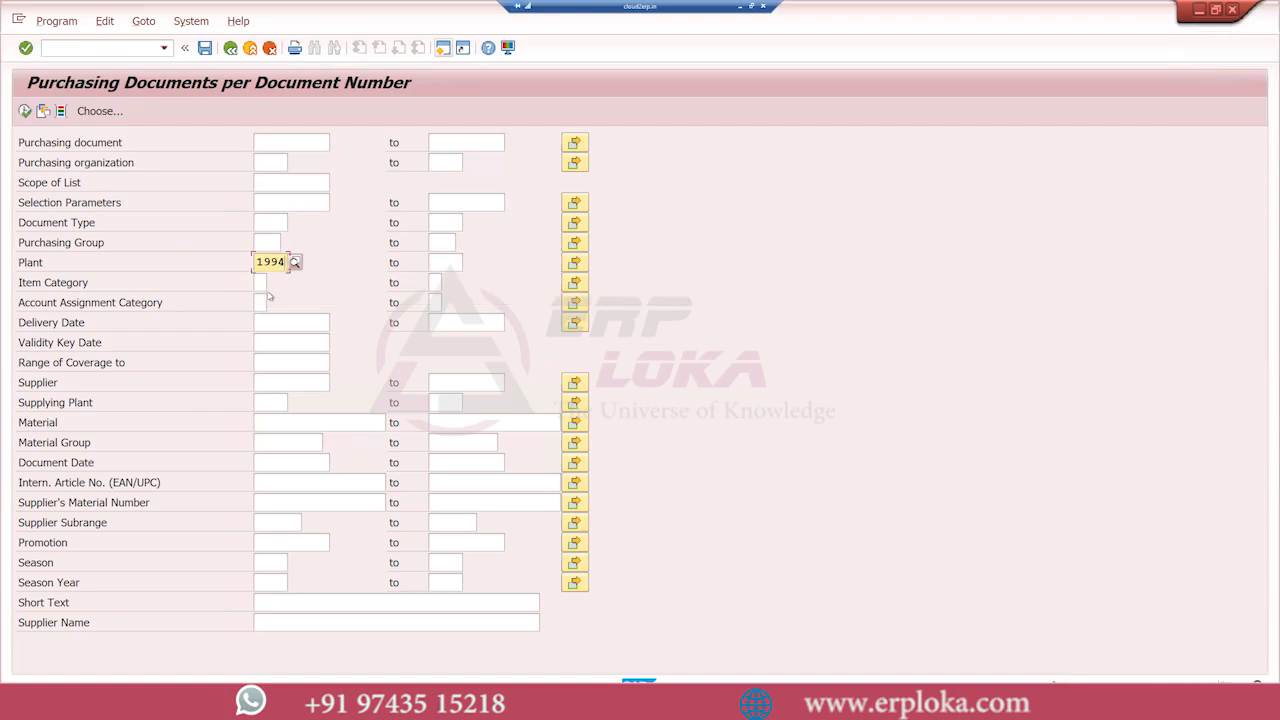
pyautogui.press('Return')
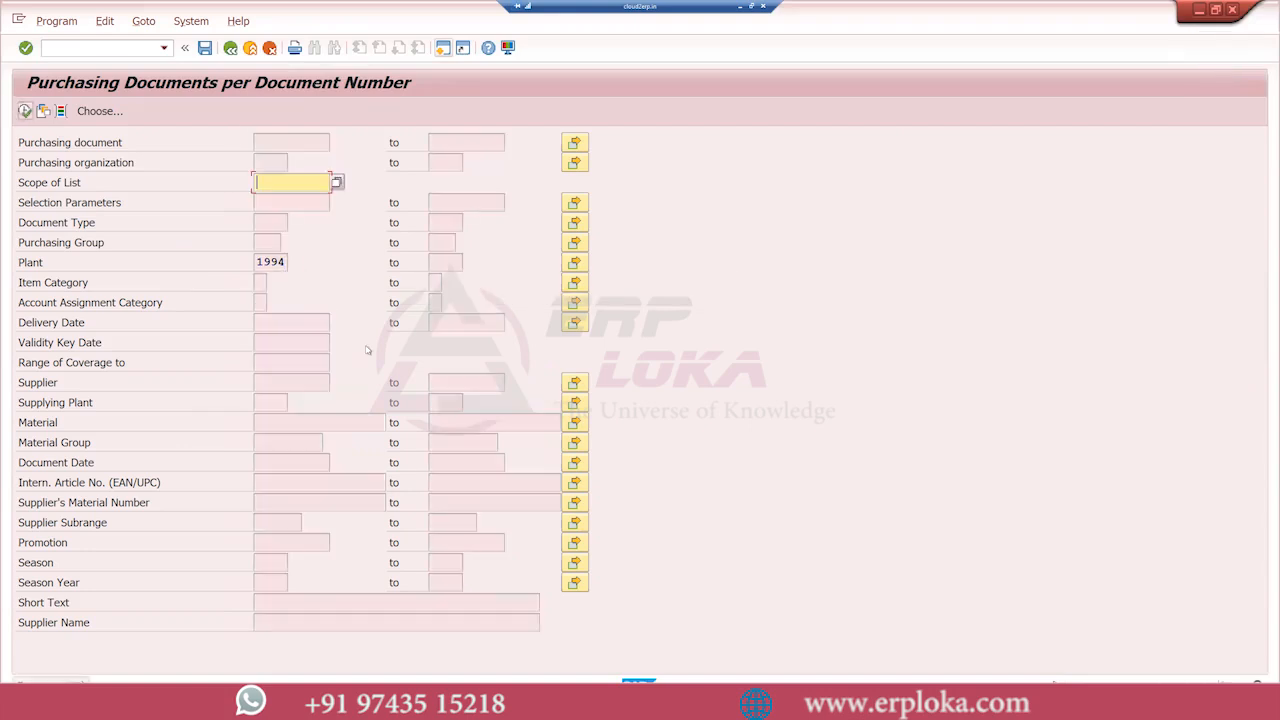
pyautogui.write('alv')
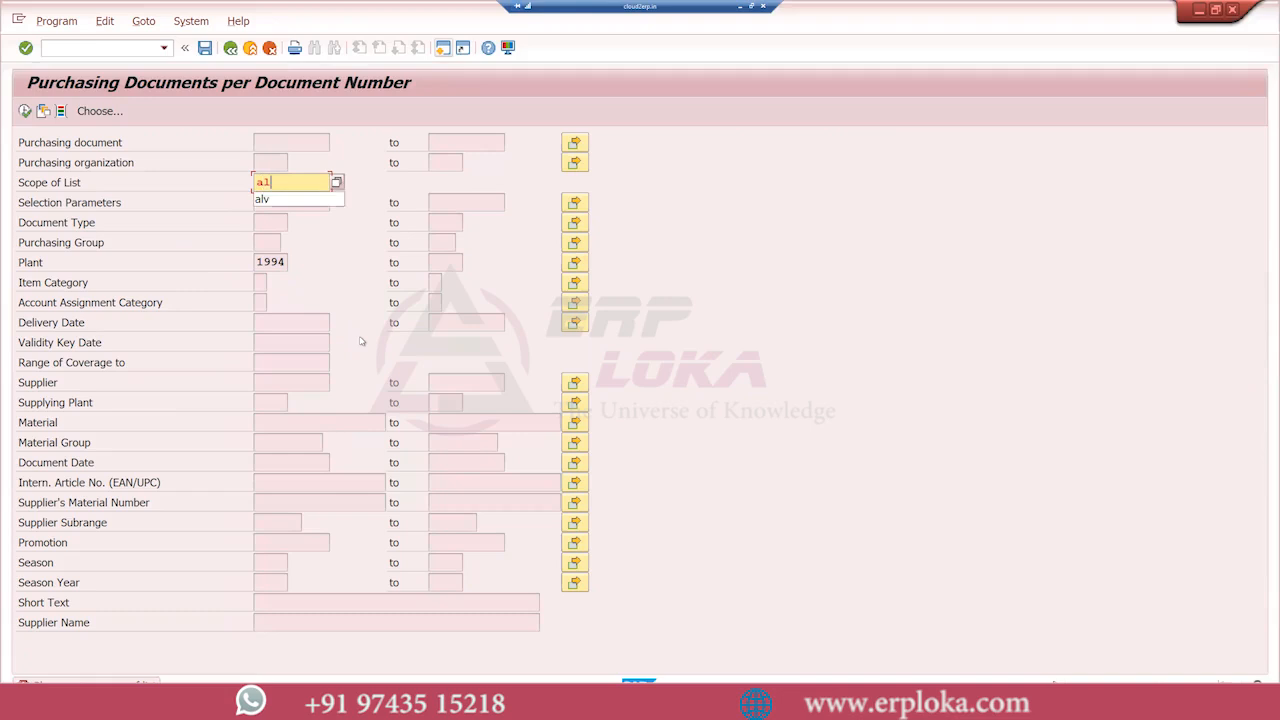
pyautogui.press('Return')
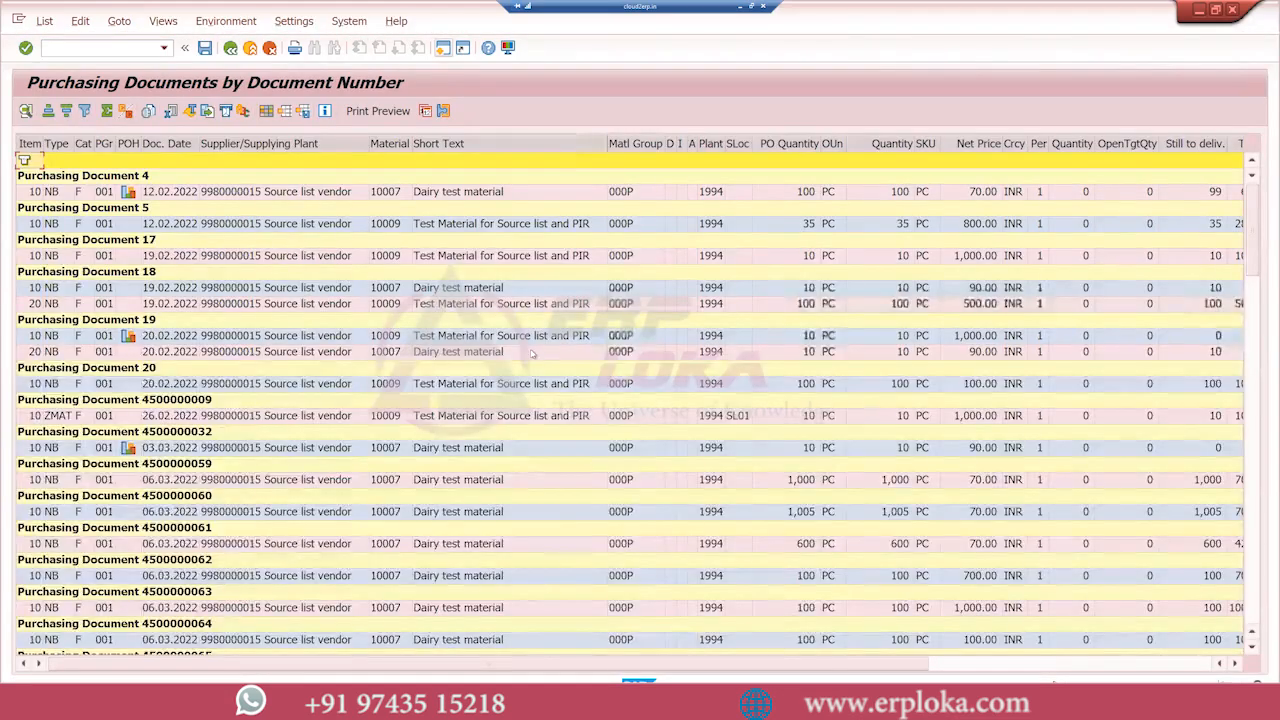
# Check the item changes of the Dairy test material order listed directly above the REPAIR order, and return to the selection screen
pyautogui.scroll(-10, 382, 376)
pyautogui.click(155, 353)
pyautogui.click(226, 21)
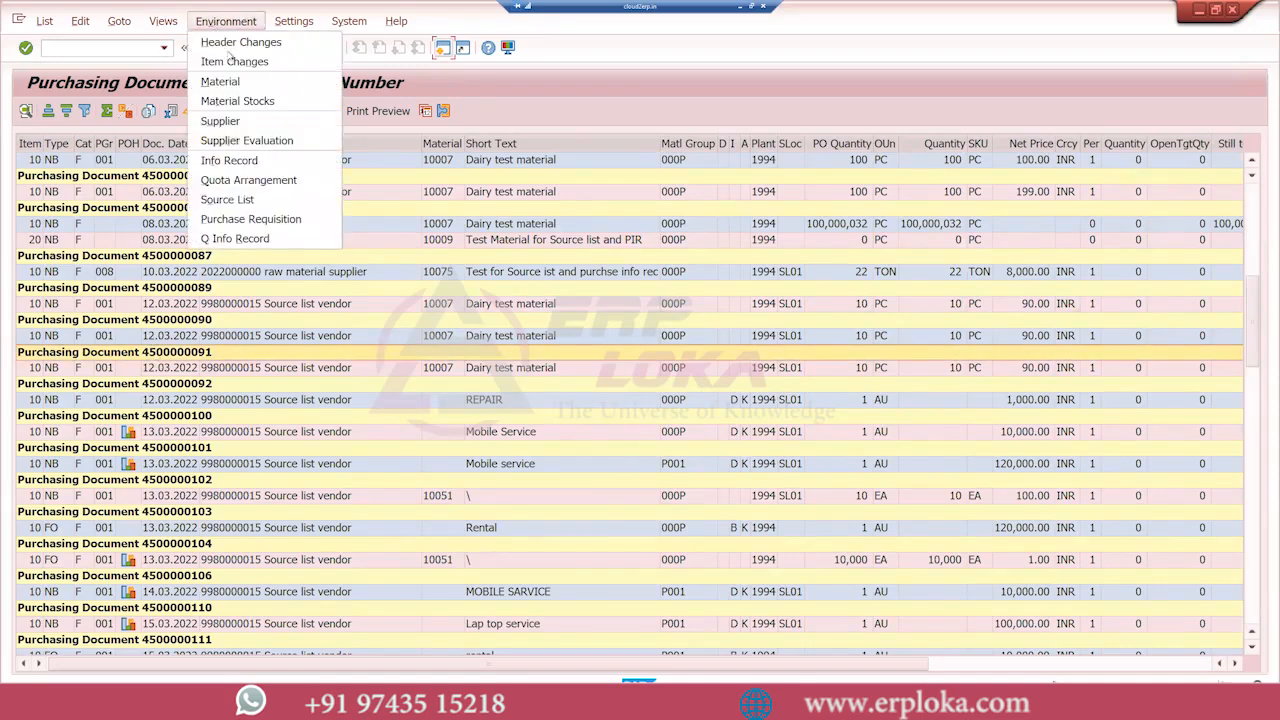
pyautogui.click(234, 62)
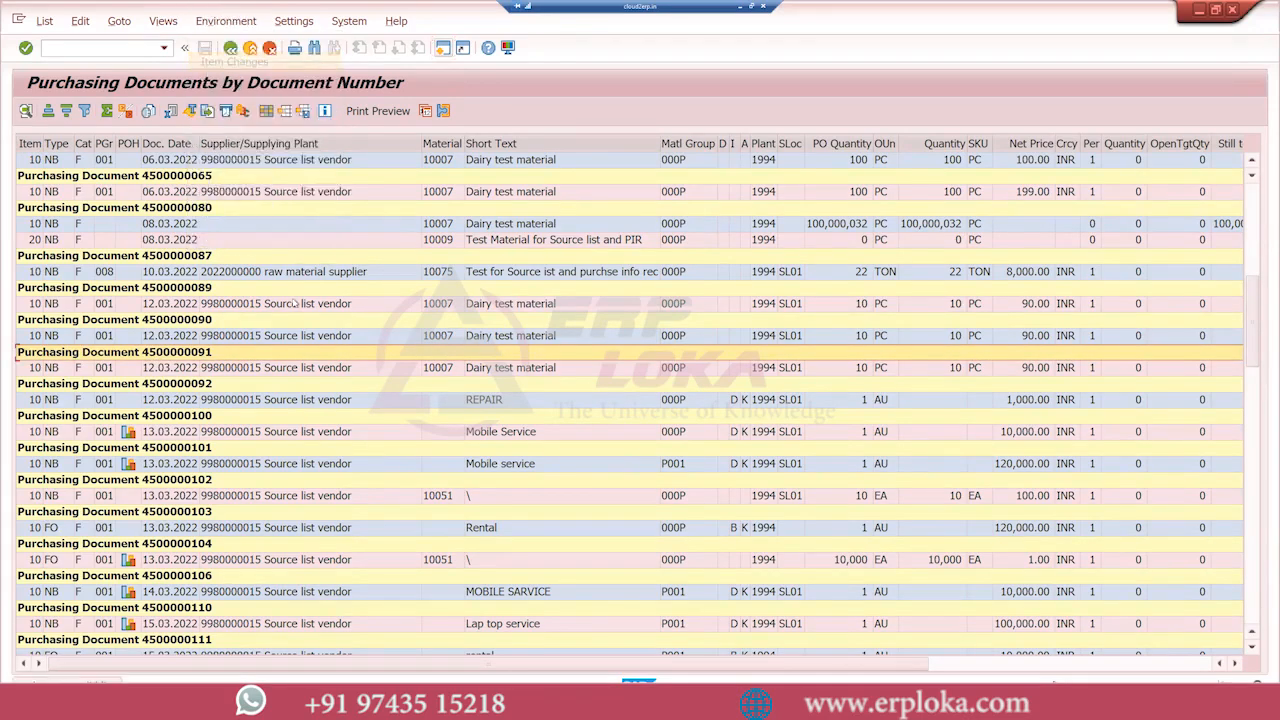
pyautogui.click(27, 370)
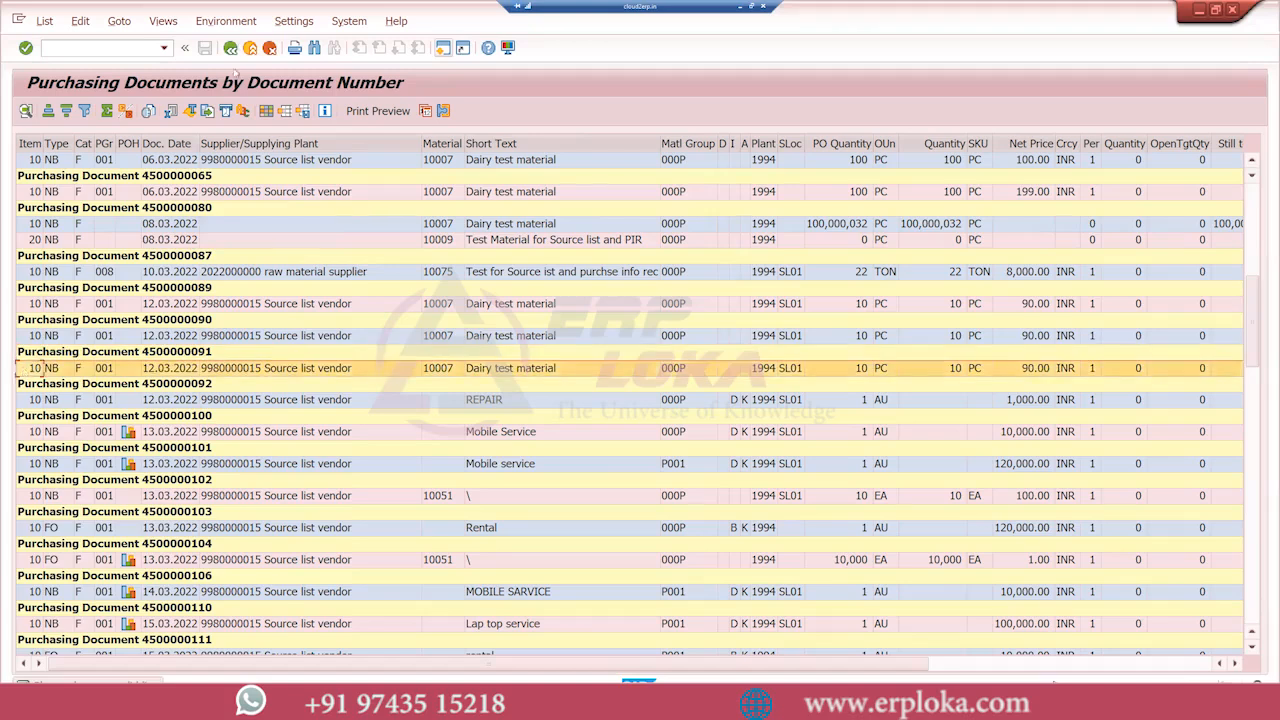
pyautogui.click(226, 21)
pyautogui.click(232, 62)
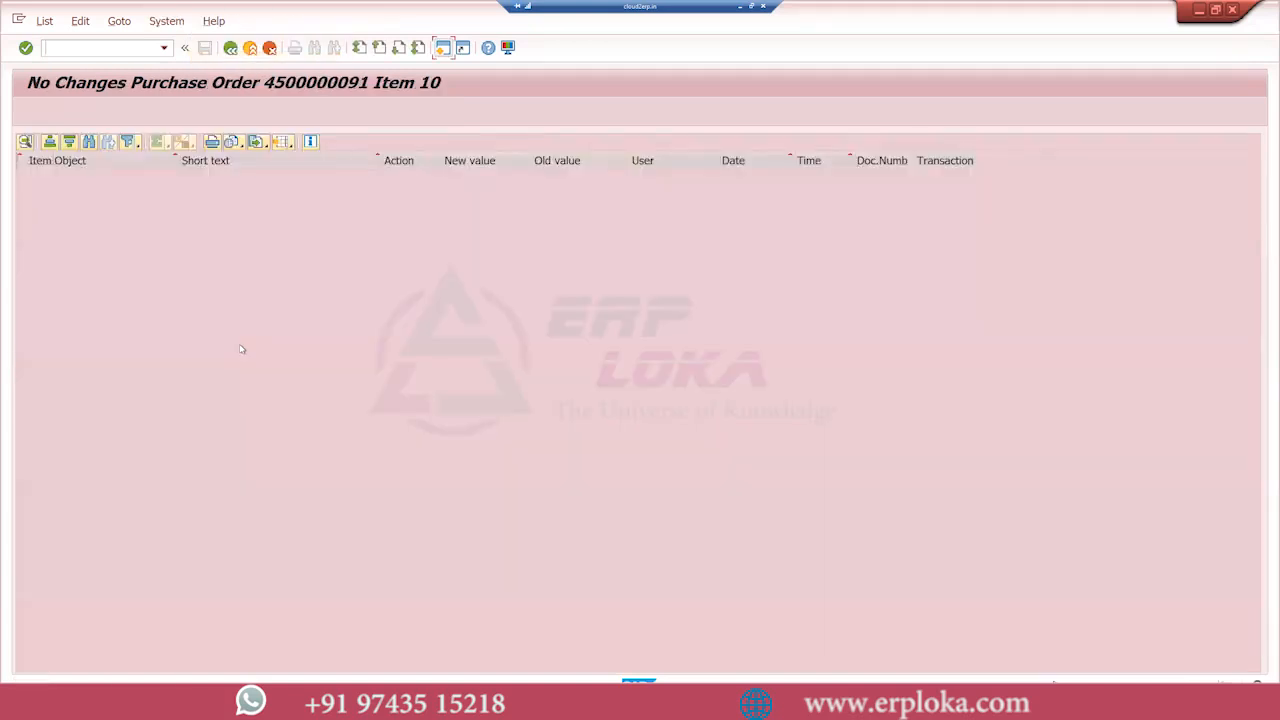
pyautogui.click(230, 47)
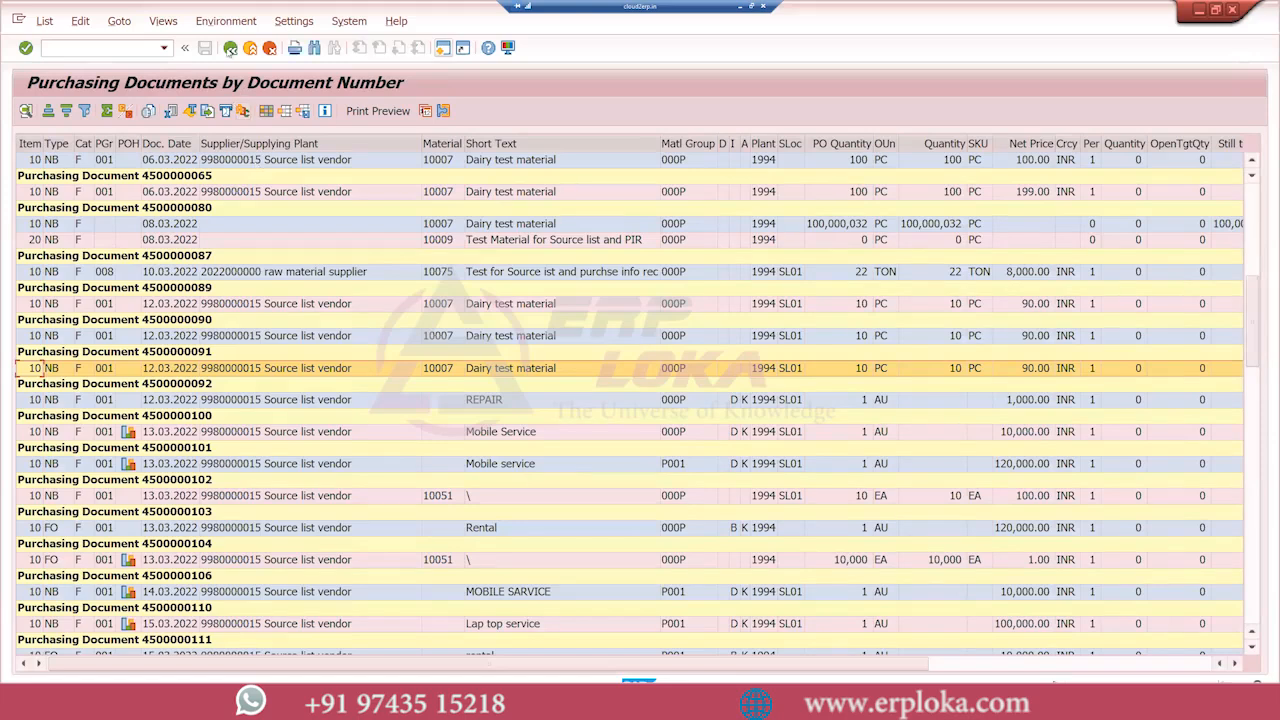
pyautogui.click(230, 48)
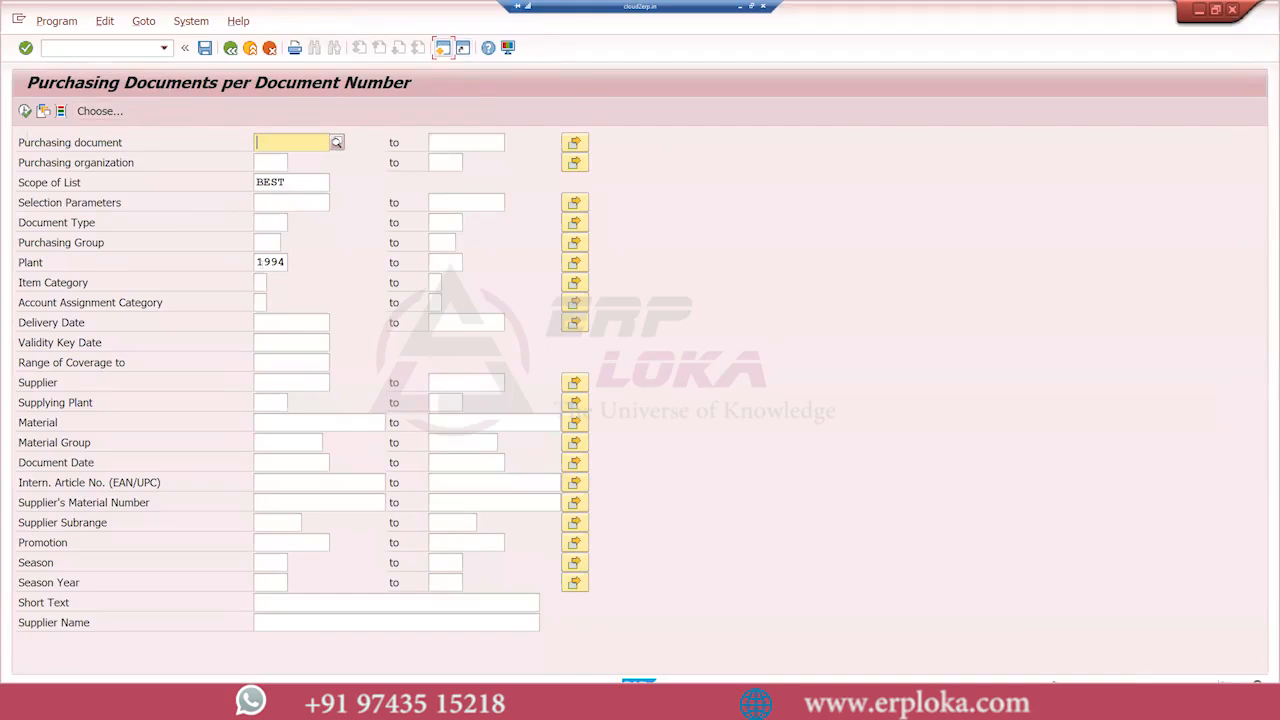
# Set the scope of list to ALLES (Everything possible) and run the report for plant 1994
pyautogui.moveTo(292, 184); pyautogui.dragTo(255, 183)
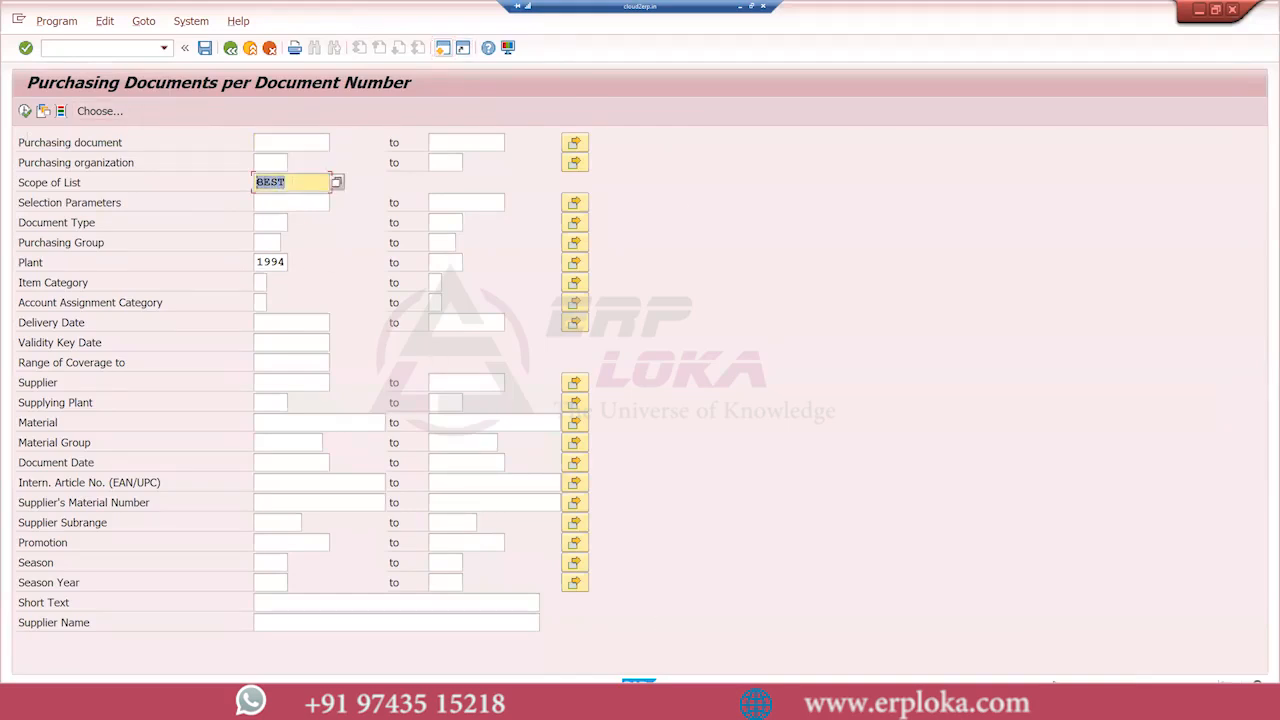
pyautogui.write('ALLES')
pyautogui.click(337, 183)
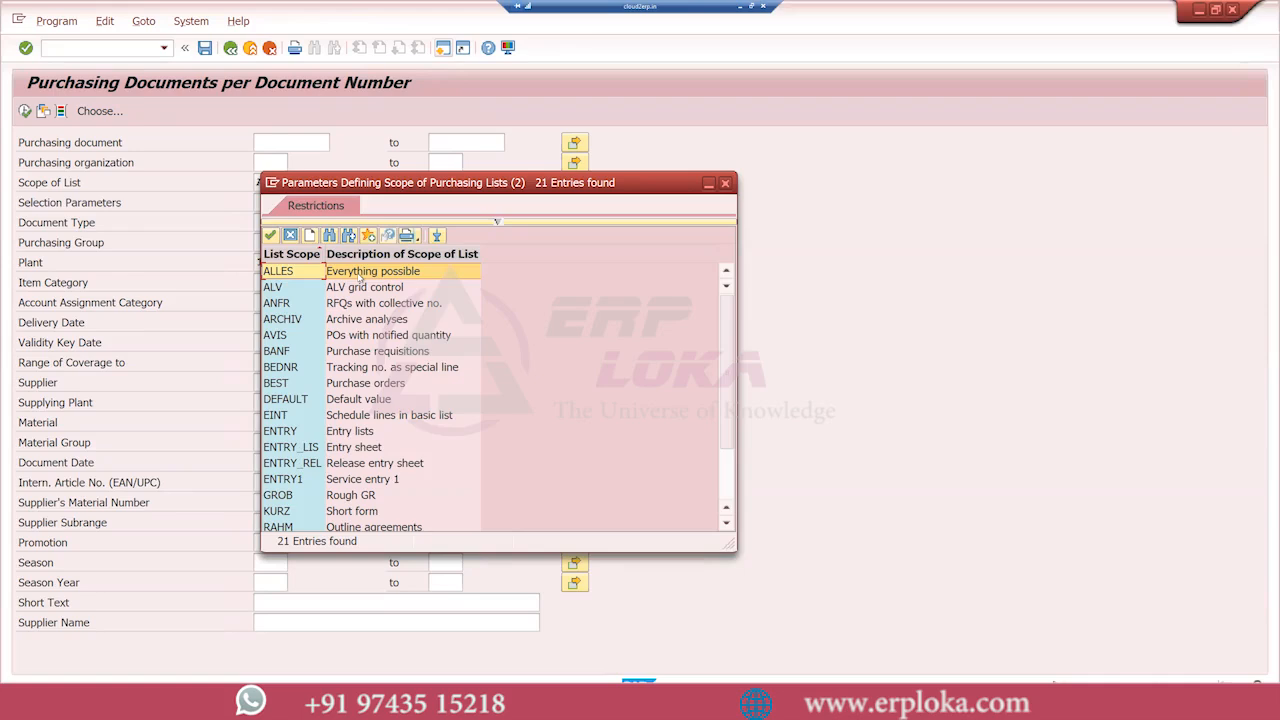
pyautogui.doubleClick(359, 277)
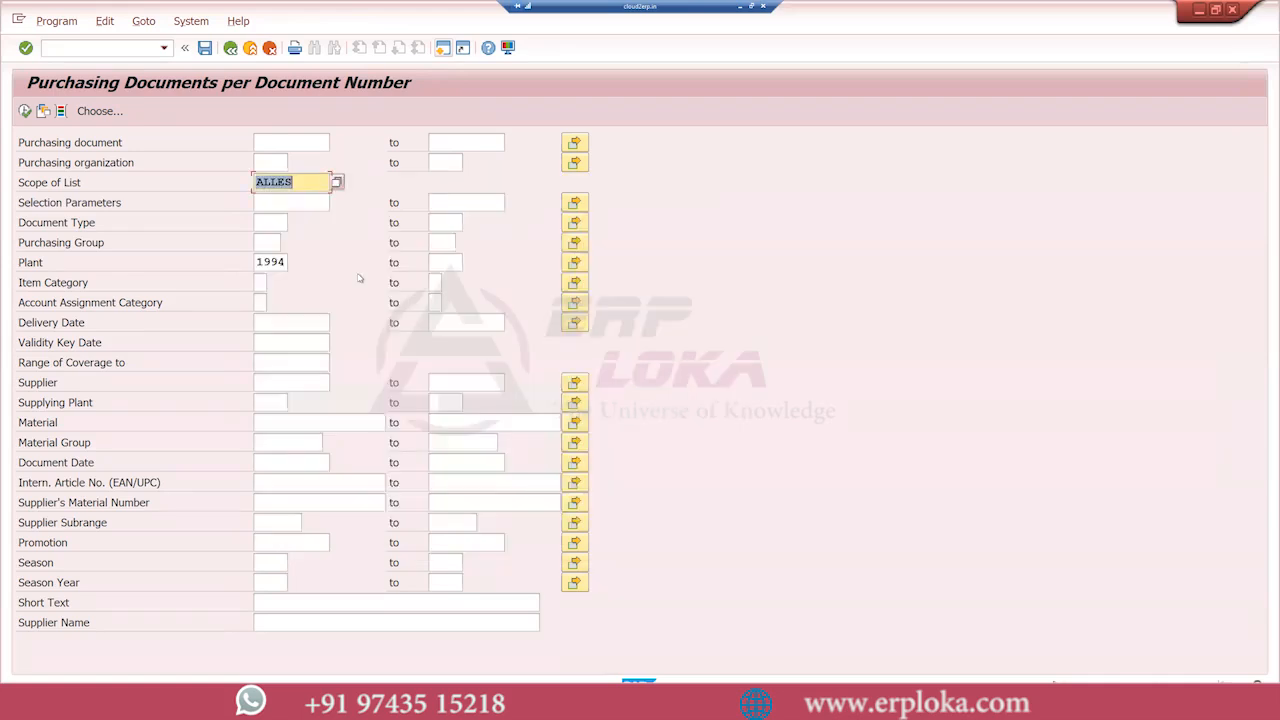
pyautogui.click(24, 111)
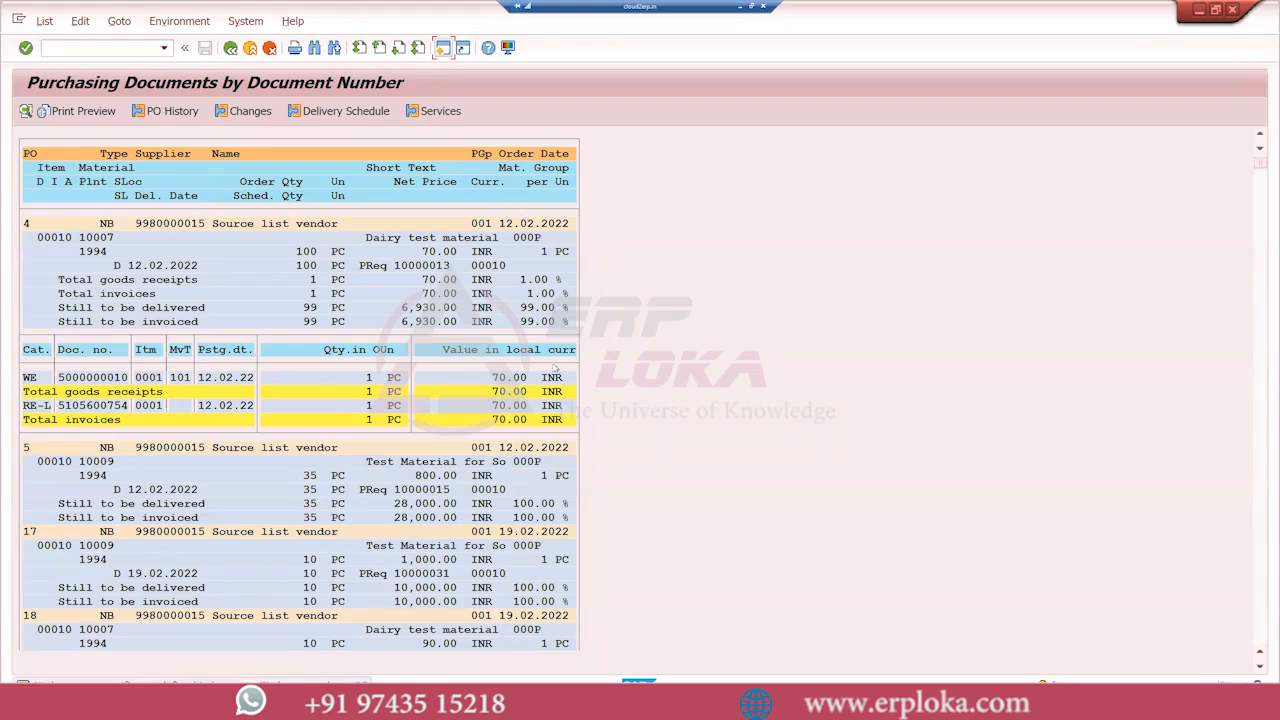
# Examine the delivery, goods receipt and invoice details of the listed purchasing documents, and return to the selection screen
pyautogui.scroll(-3, 243, 506)
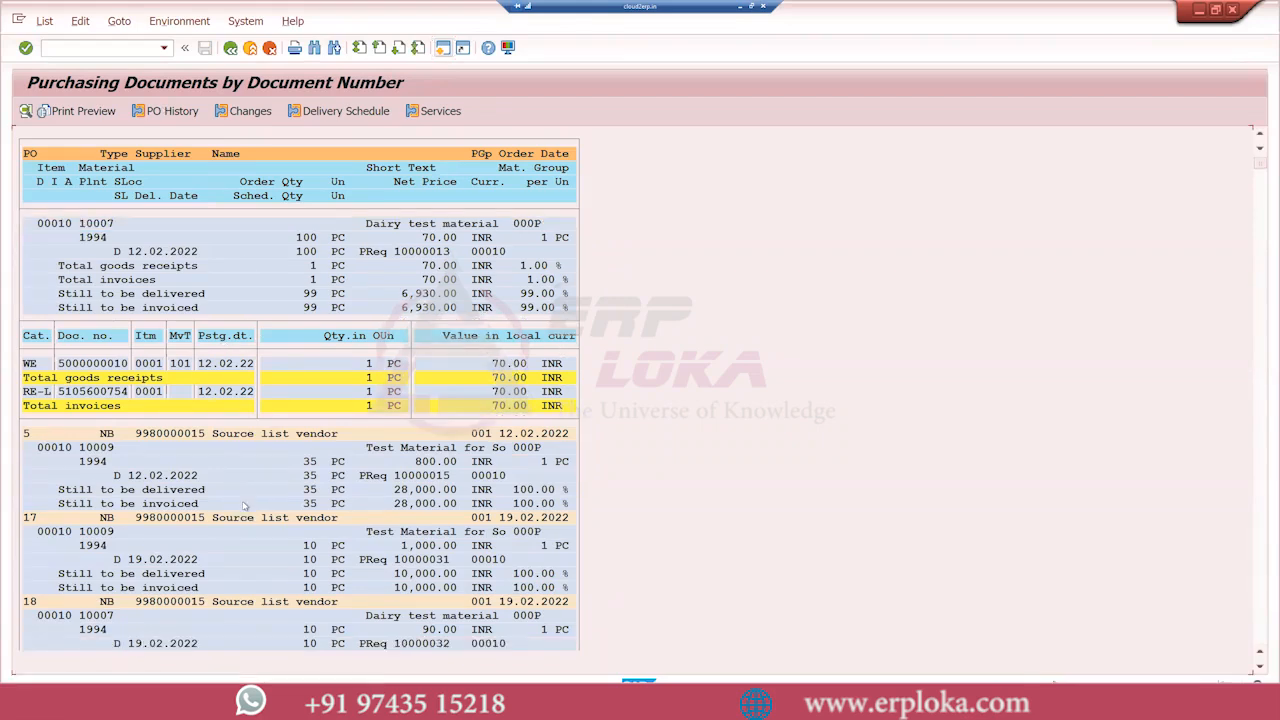
pyautogui.scroll(3, 240, 481)
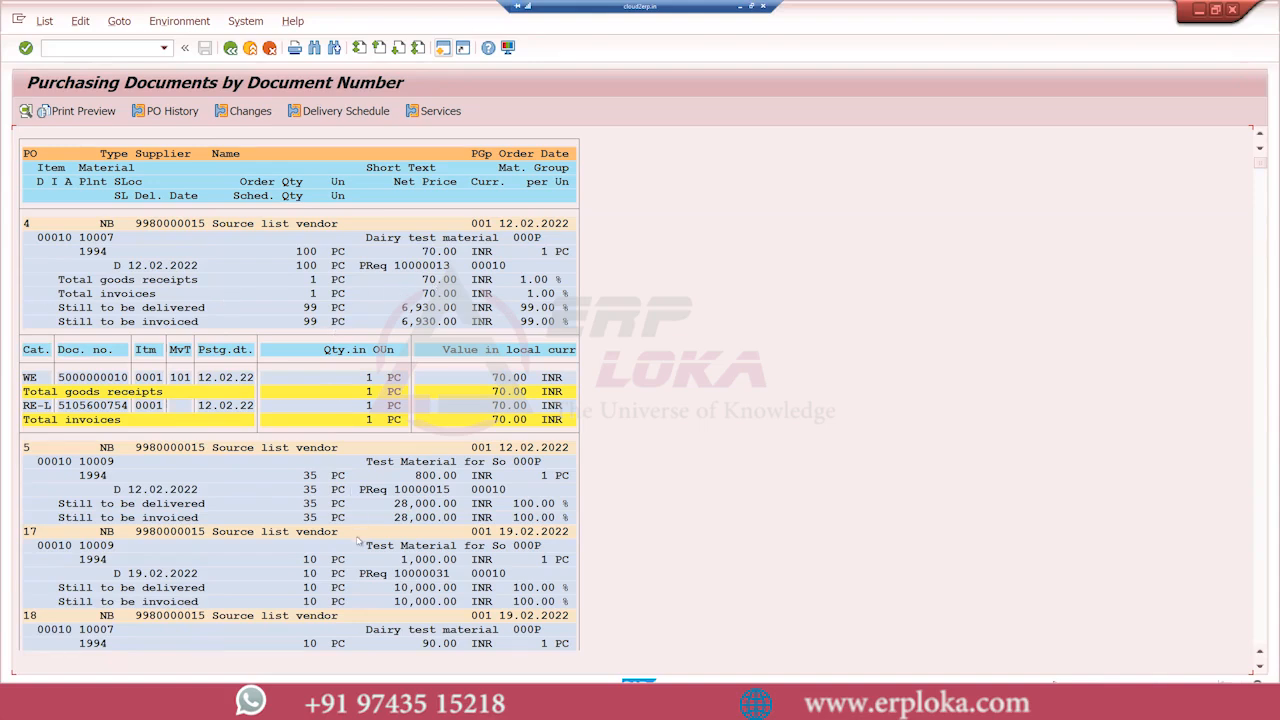
pyautogui.scroll(-3, 359, 540)
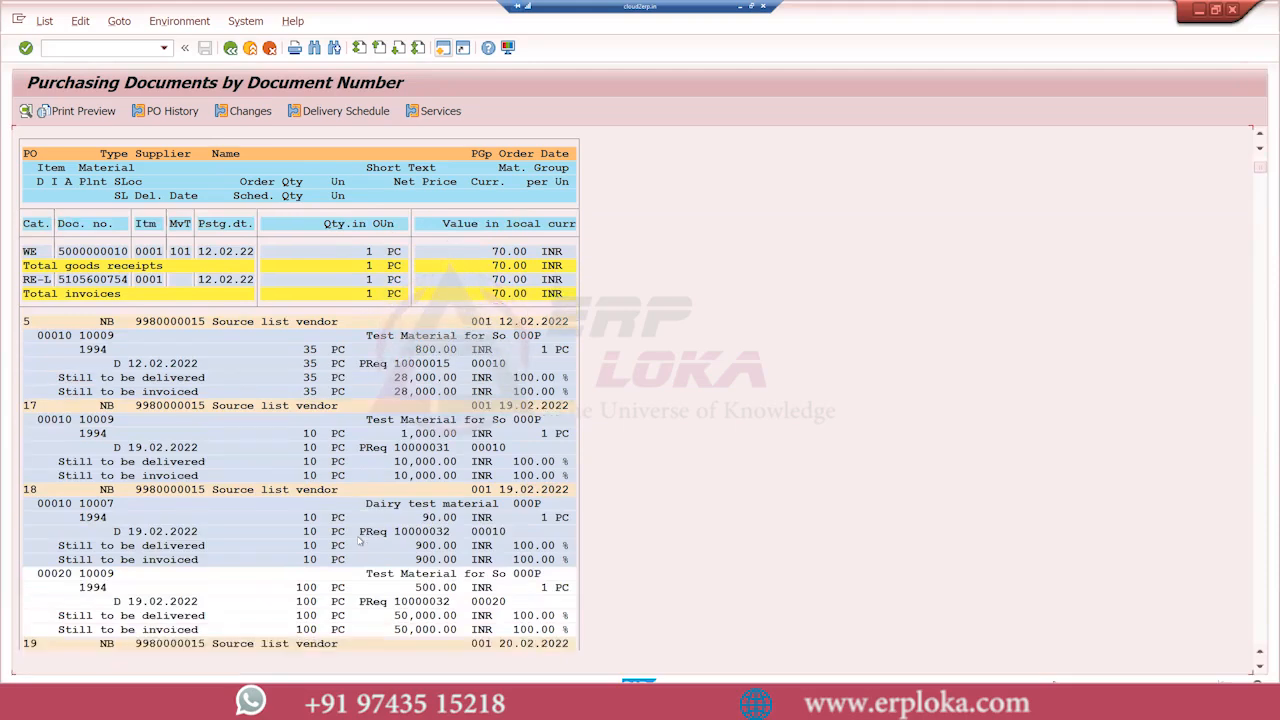
pyautogui.scroll(1, 359, 540)
pyautogui.scroll(1, 359, 540)
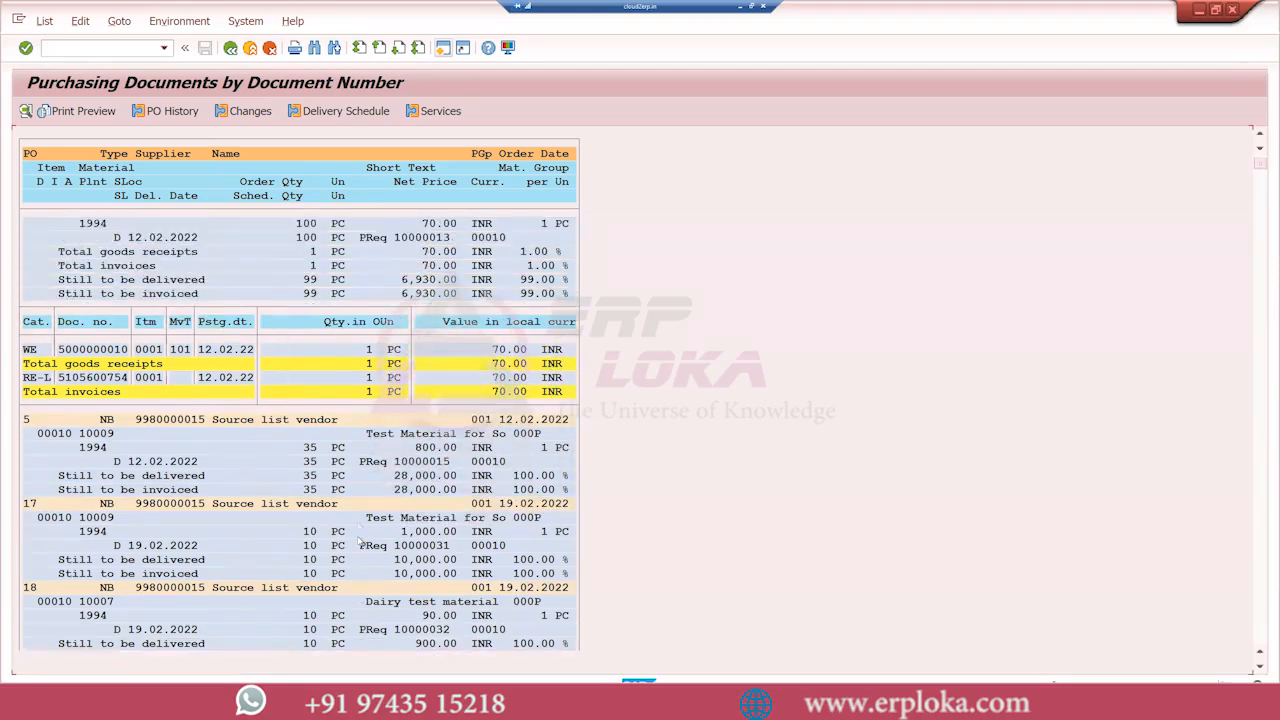
pyautogui.scroll(-6, 359, 540)
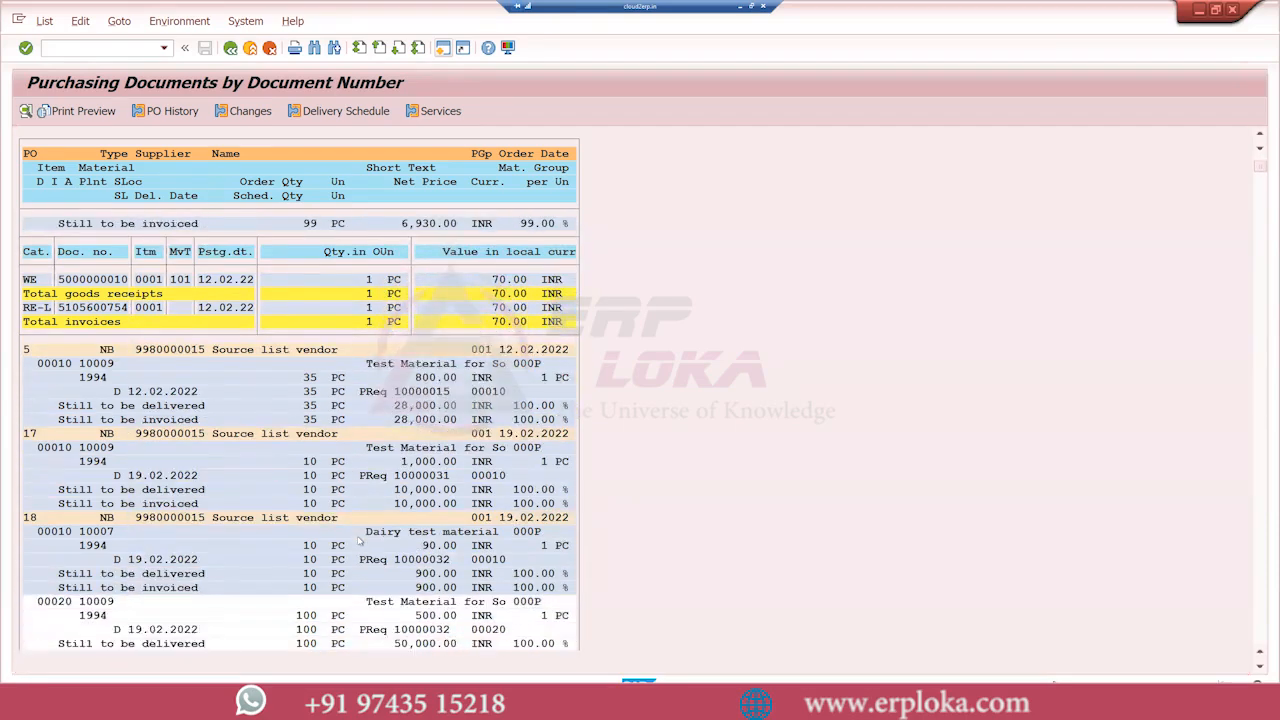
pyautogui.scroll(-4, 359, 540)
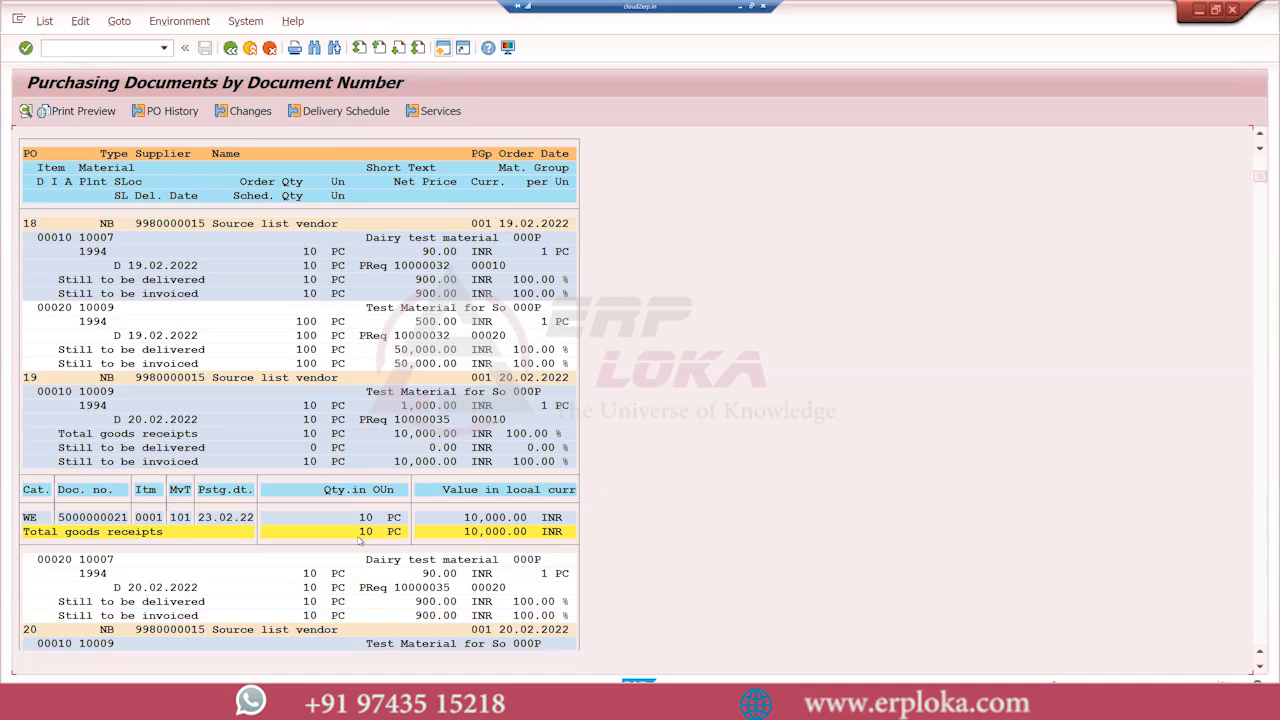
pyautogui.click(231, 48)
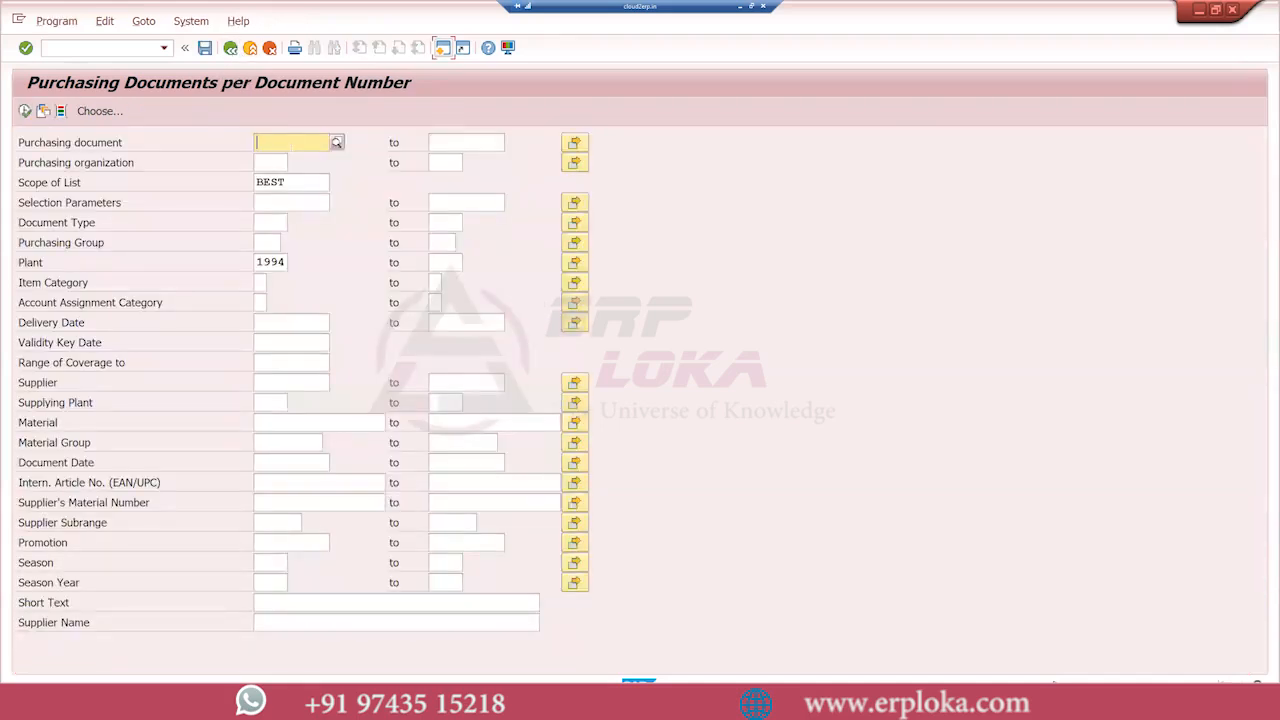
# Restrict the report to the copied purchase order number, set the scope of list to ALLES, and run it
pyautogui.hotkey('ctrl', 'v')
pyautogui.moveTo(296, 182); pyautogui.dragTo(229, 196)
pyautogui.press('BackSpace')
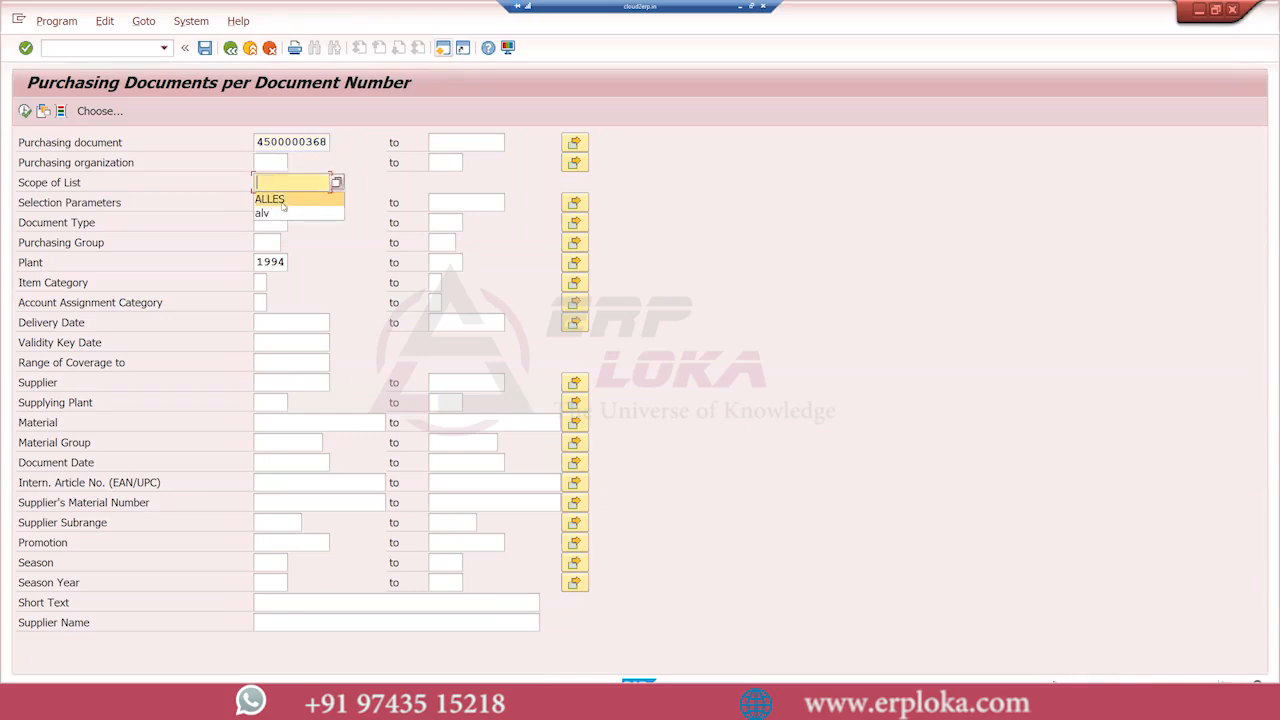
pyautogui.click(283, 205)
pyautogui.click(25, 112)
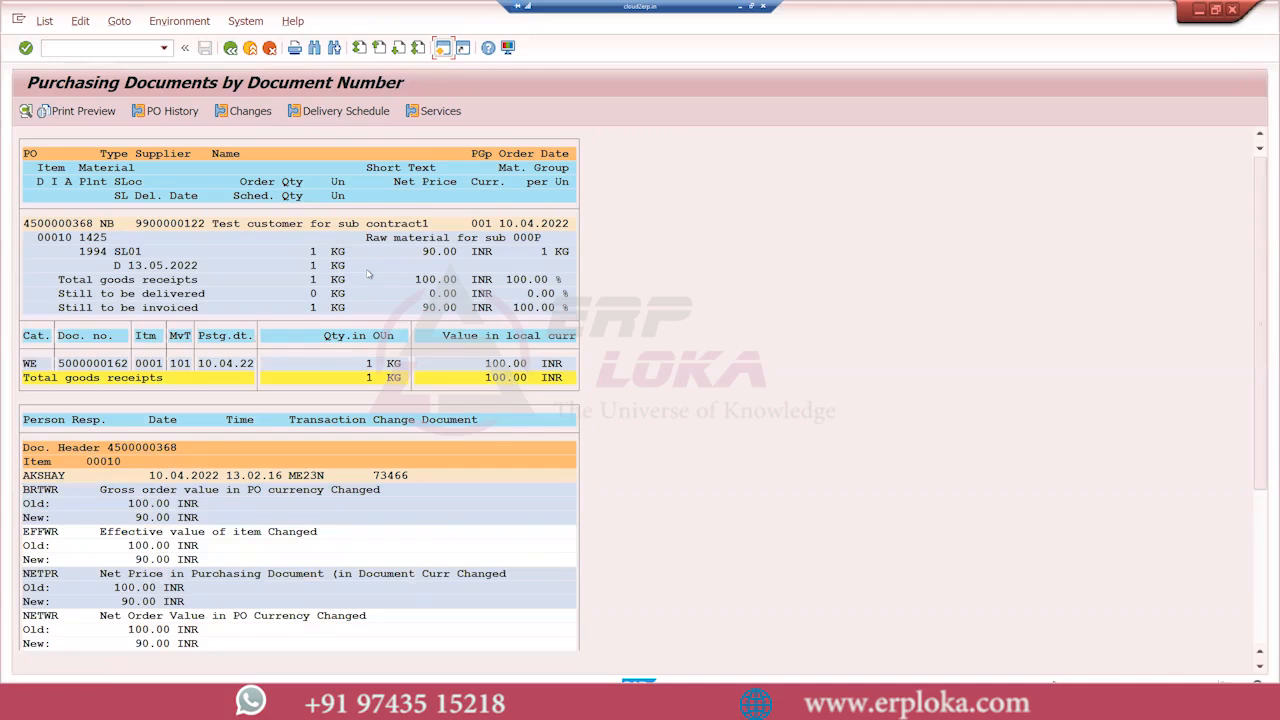
# Examine the purchase order's goods receipts and its logged price, supplier material number and delivery date changes with old and new values
pyautogui.scroll(-2, 200, 452)
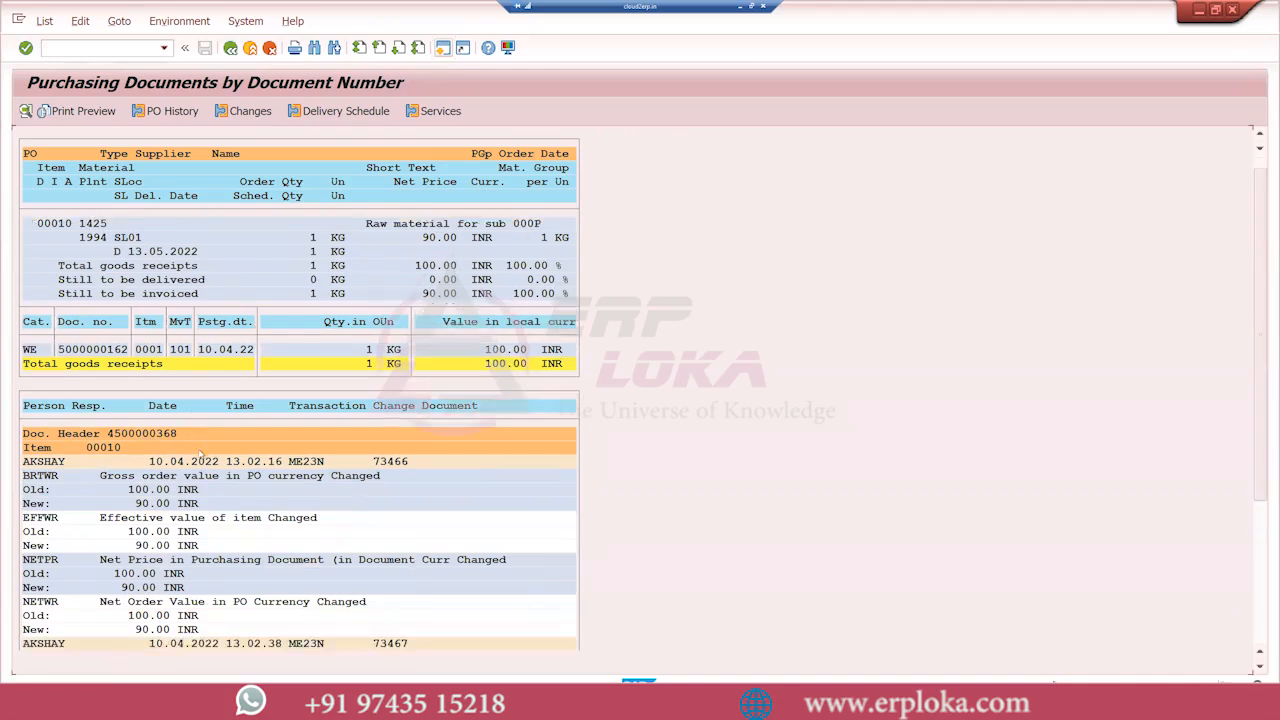
pyautogui.scroll(-3, 202, 453)
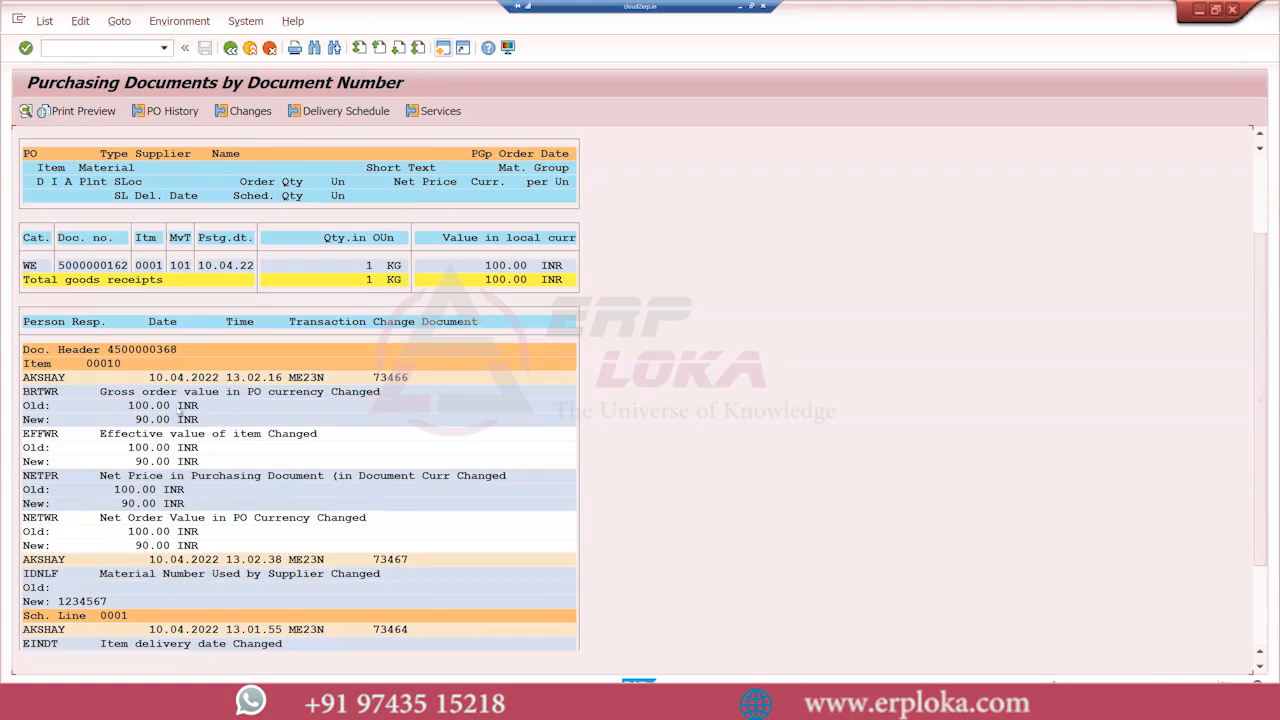
pyautogui.scroll(-5, 206, 587)
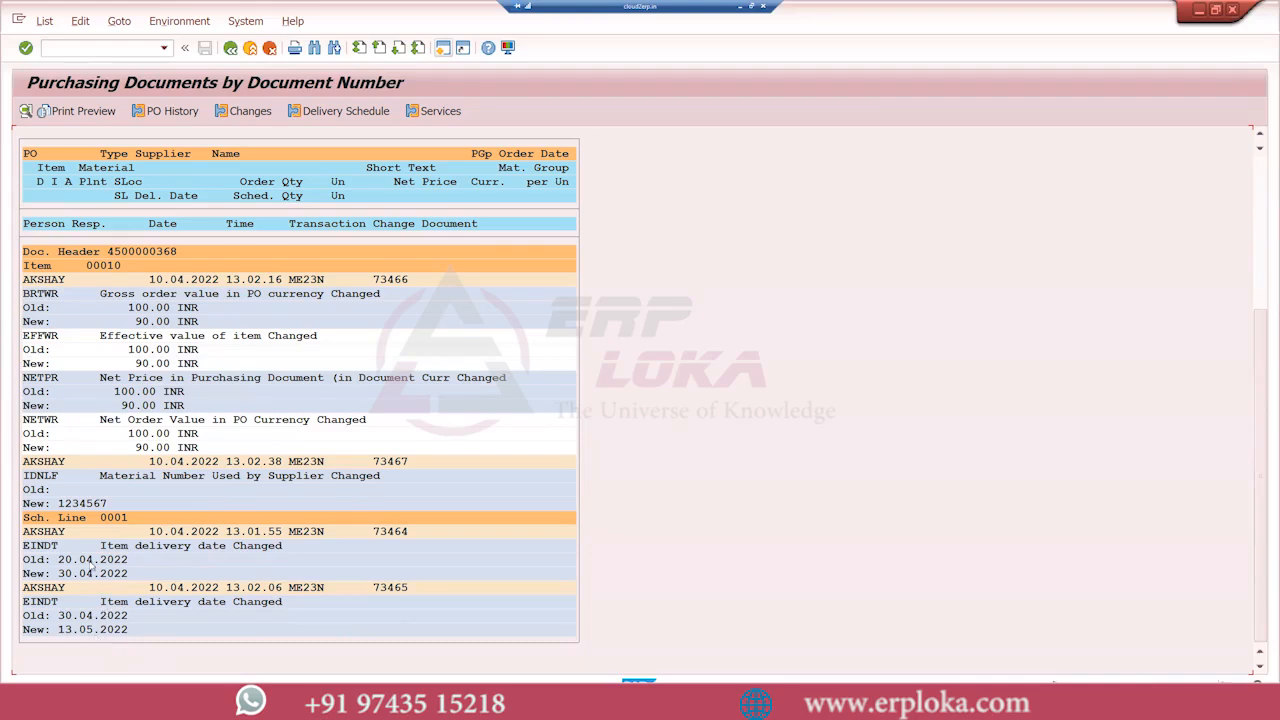
pyautogui.scroll(4, 110, 578)
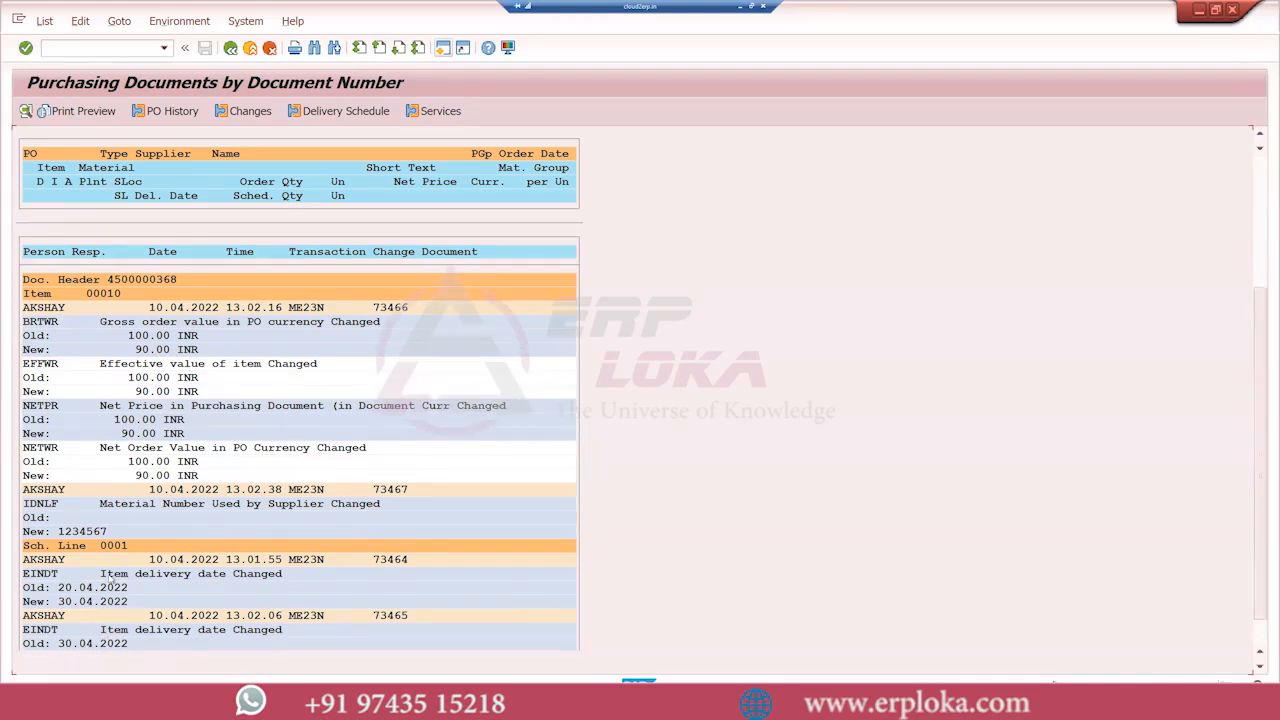
pyautogui.scroll(1, 110, 578)
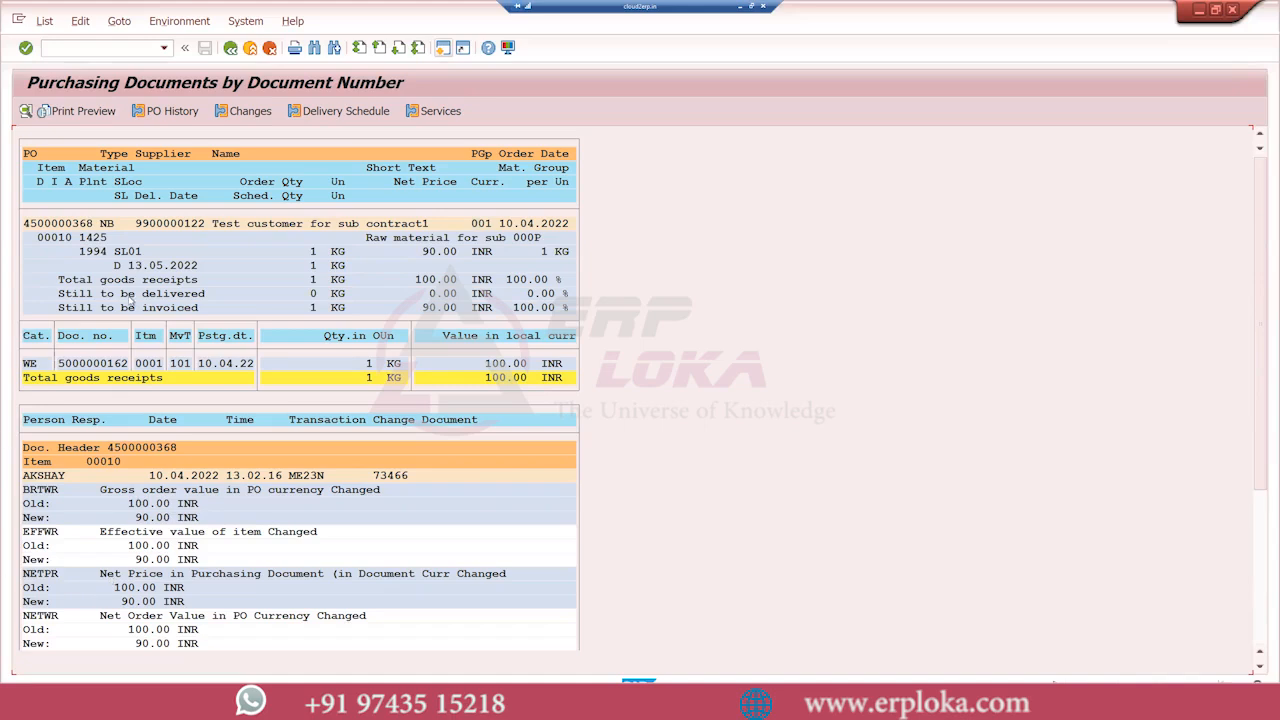
pyautogui.scroll(-2, 213, 326)
pyautogui.scroll(-5, 213, 326)
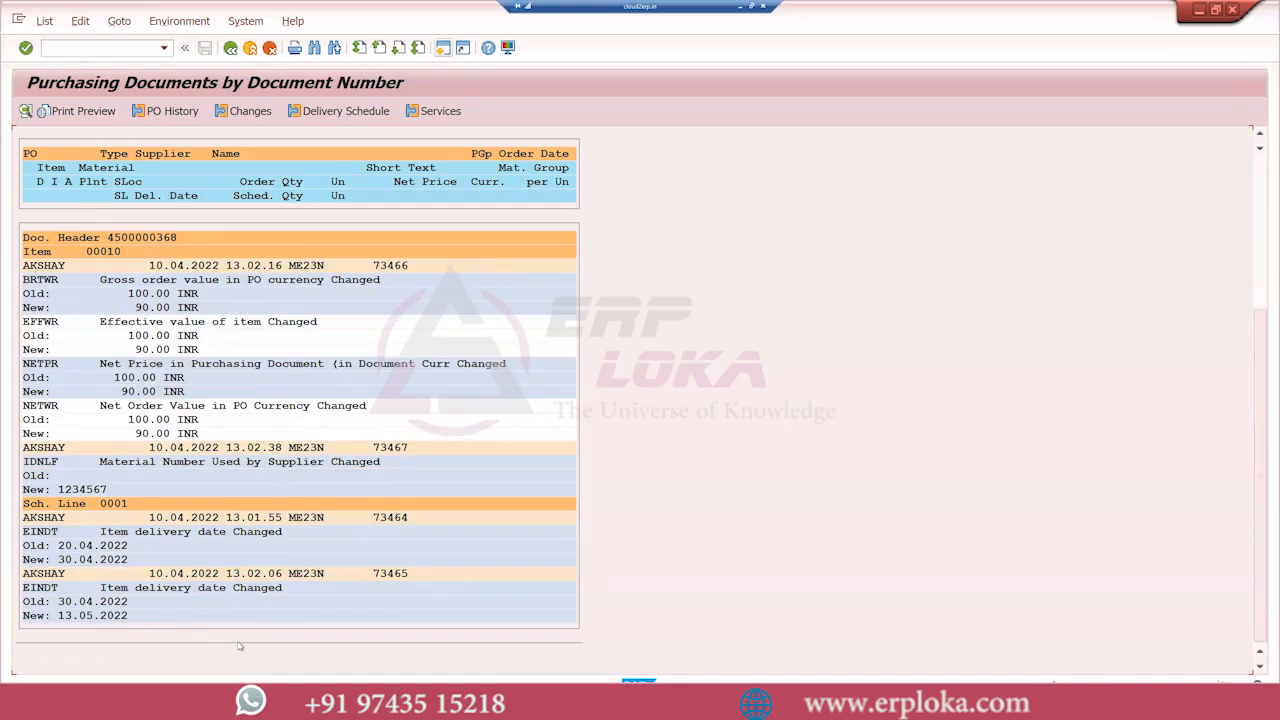
pyautogui.scroll(6, 239, 646)
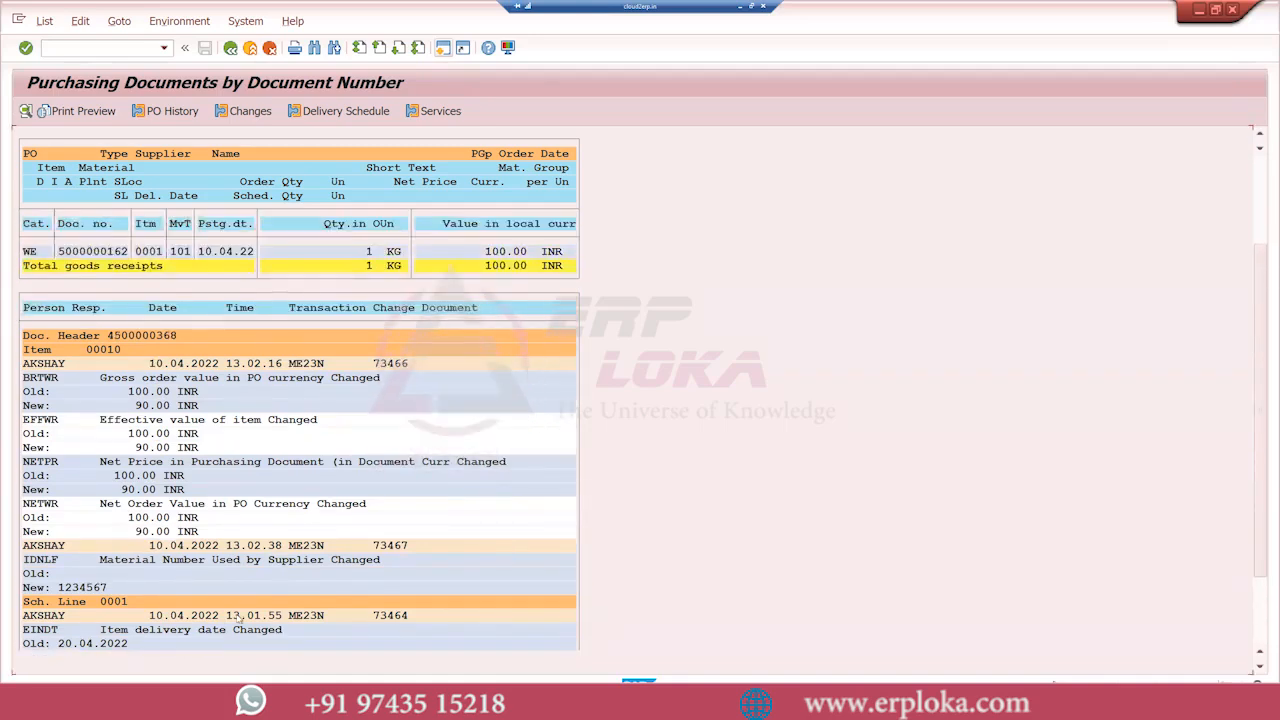
pyautogui.scroll(2, 240, 614)
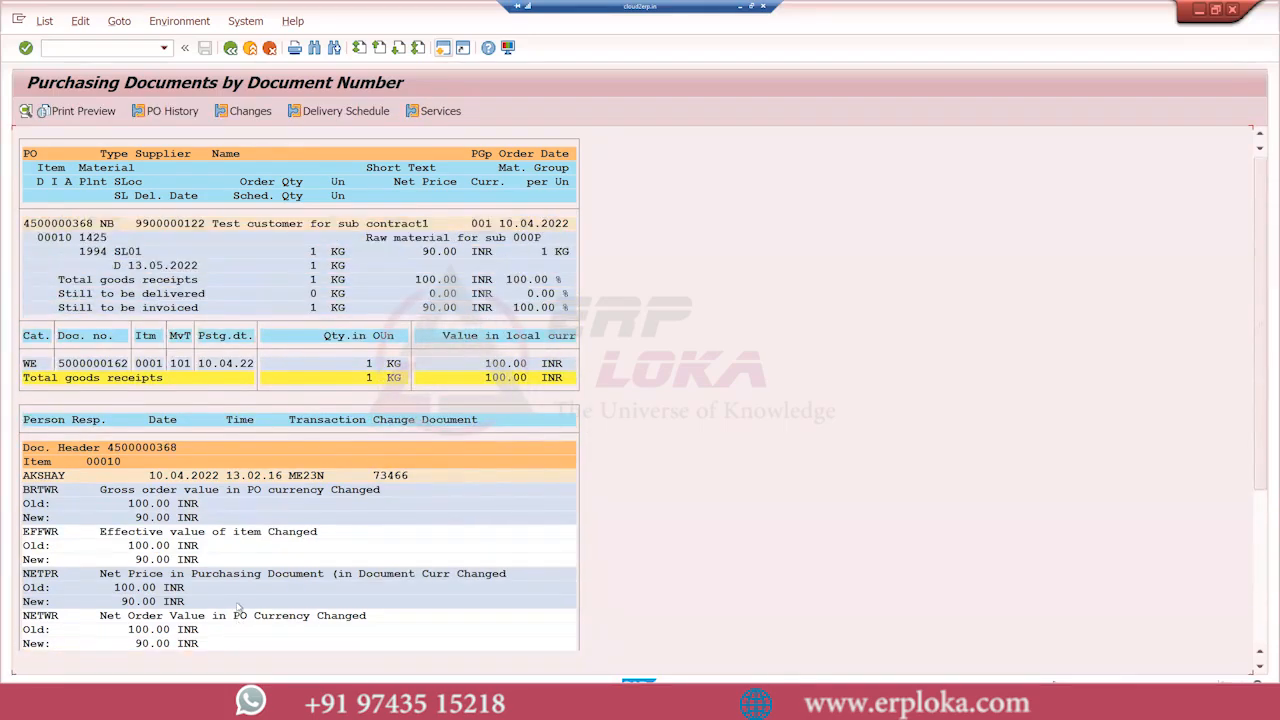